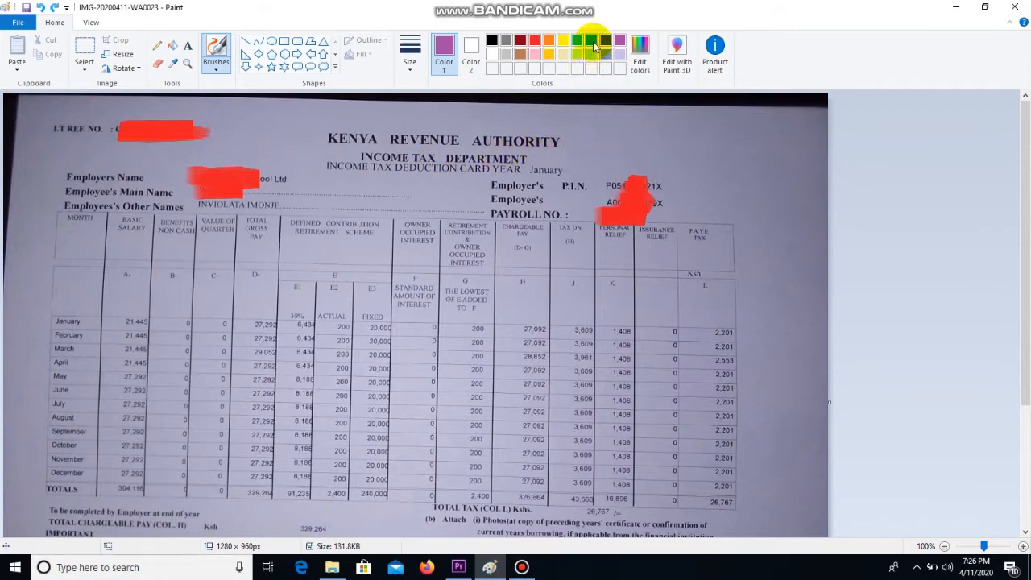
Step: With a turquoise brush, circle the Basic Salary, Total Gross Pay and retirement contribution headings
left_click(594, 46)
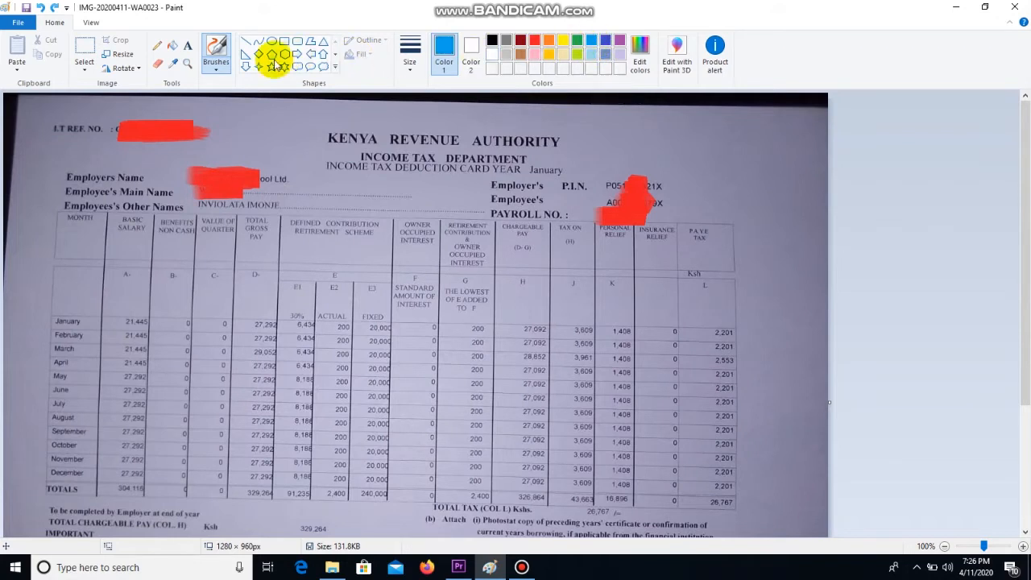
left_click(218, 71)
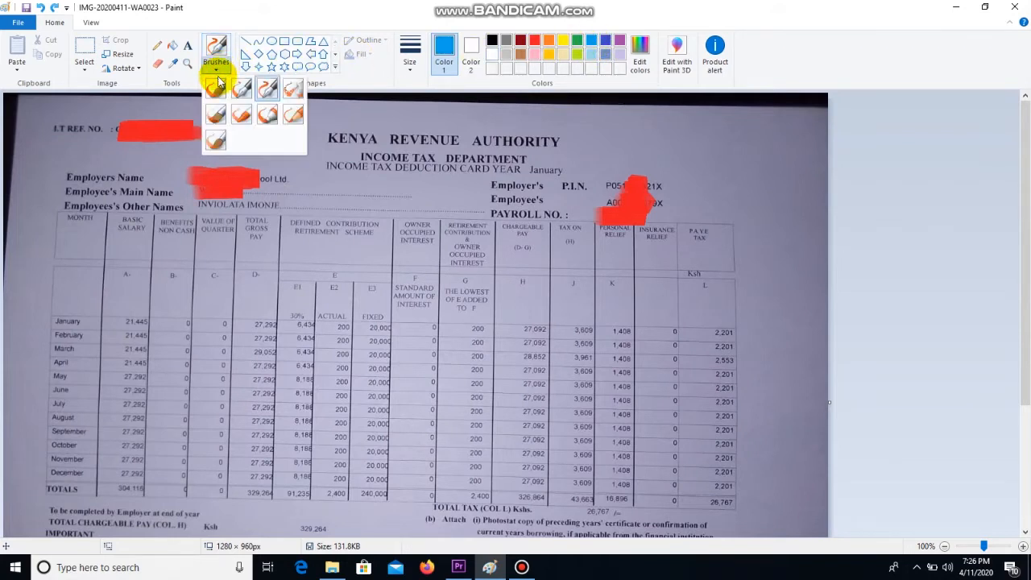
left_click(246, 97)
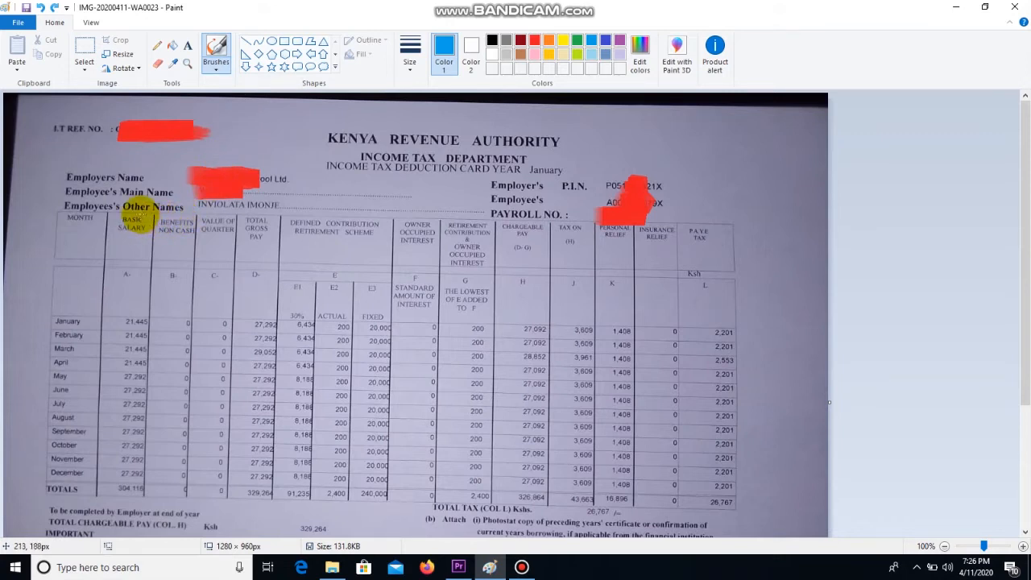
mouse_move(129, 201)
left_mouse_down()
mouse_move(88, 214)
mouse_move(85, 246)
mouse_move(150, 258)
mouse_move(161, 243)
left_mouse_up()
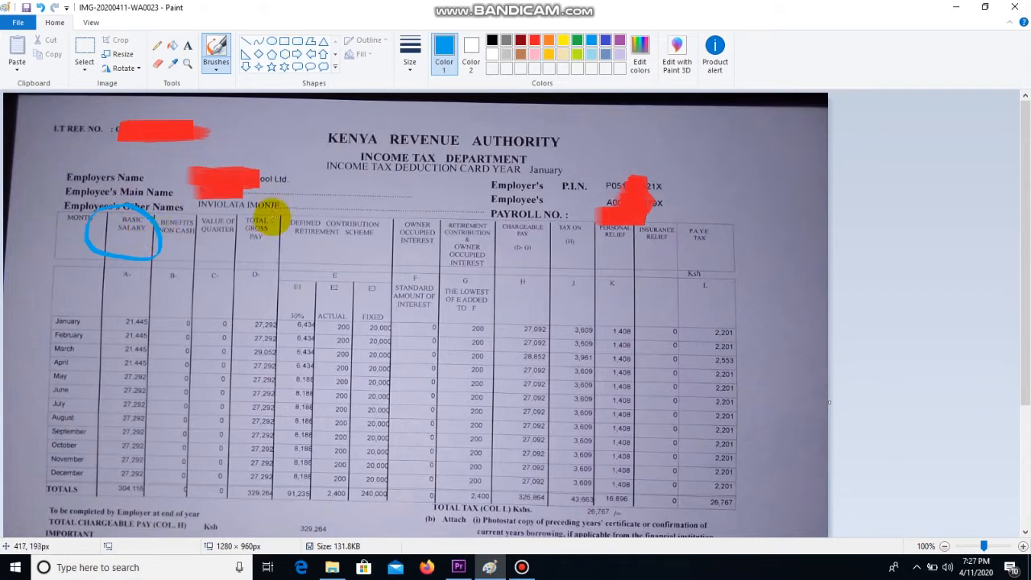
mouse_move(270, 215)
left_mouse_down()
mouse_move(241, 213)
mouse_move(246, 249)
mouse_move(271, 247)
mouse_move(278, 232)
left_mouse_up()
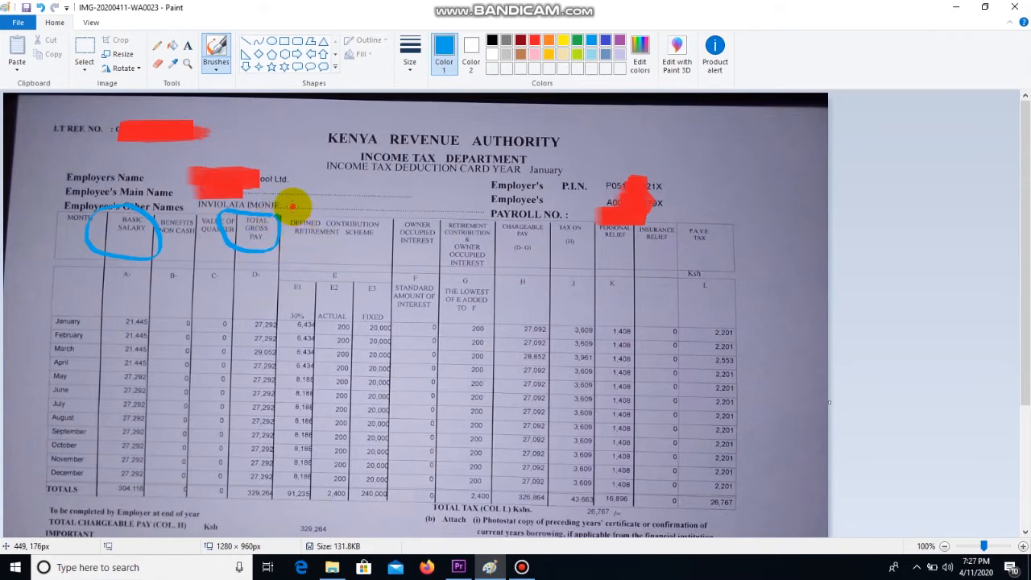
mouse_move(292, 207)
left_mouse_down()
mouse_move(293, 220)
mouse_move(340, 246)
mouse_move(364, 248)
mouse_move(390, 232)
mouse_move(383, 212)
mouse_move(298, 204)
left_mouse_up()
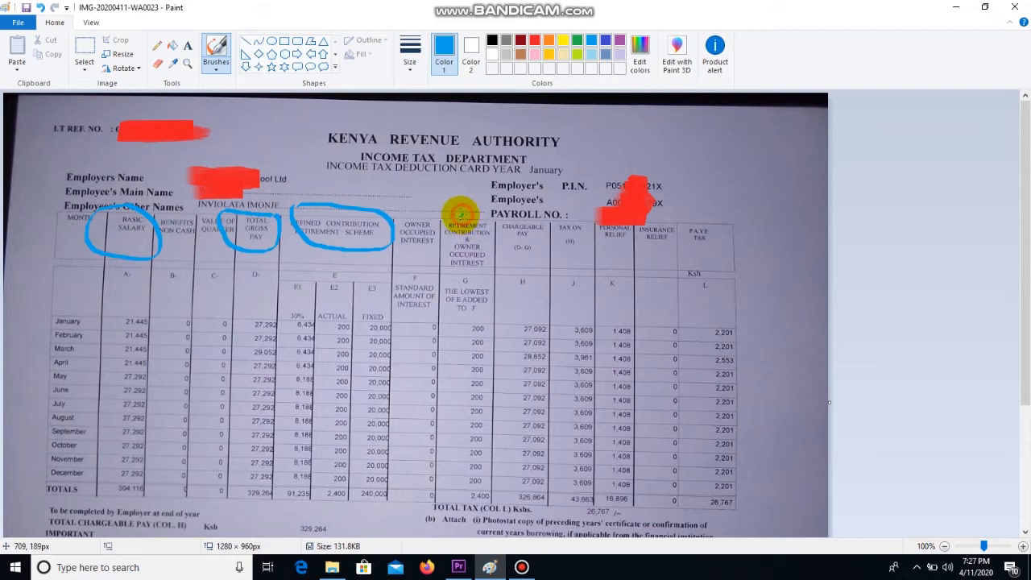
left_click_drag(445, 229, 447, 246)
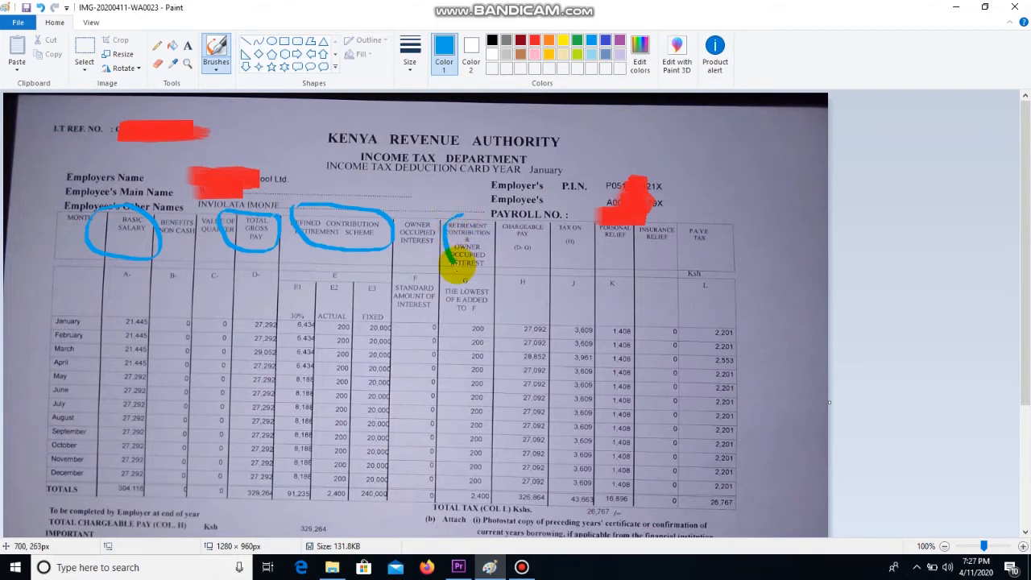
left_click_drag(490, 264, 490, 214)
Step: Underline the Chargeable Pay, Personal Relief and P.A.Y.E Tax headings
left_click_drag(507, 257, 538, 257)
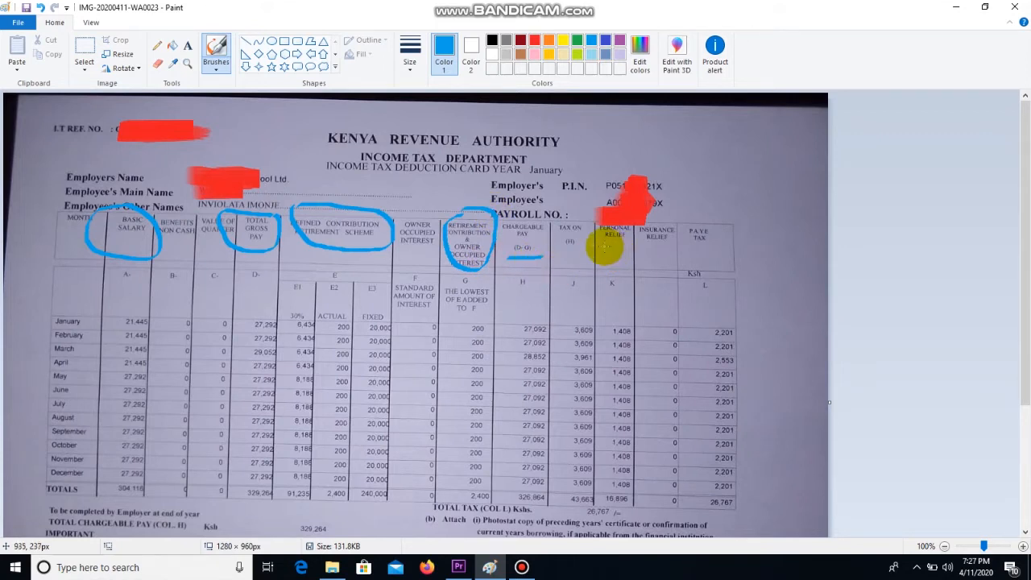
left_click_drag(600, 247, 636, 247)
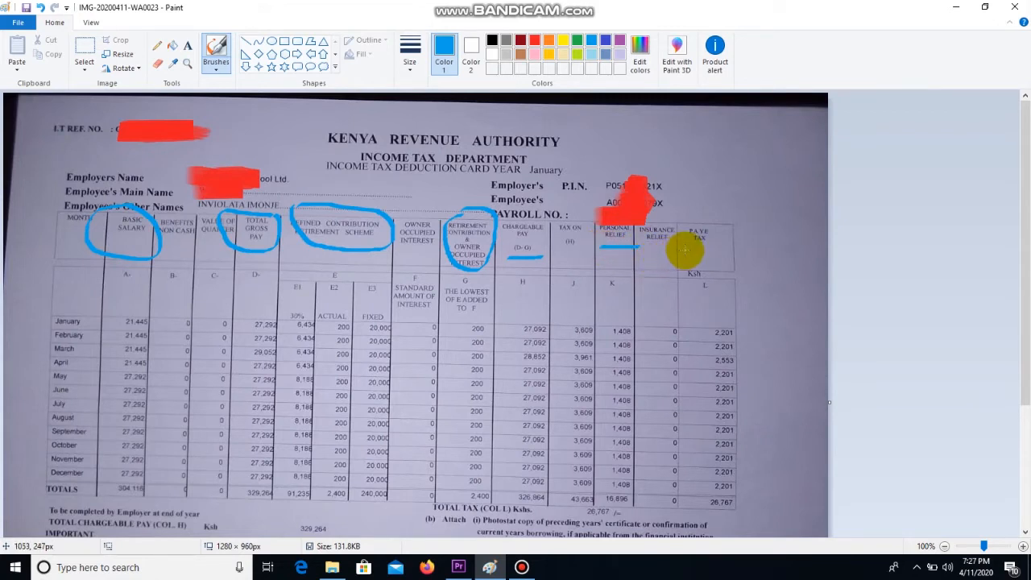
left_click_drag(683, 253, 733, 252)
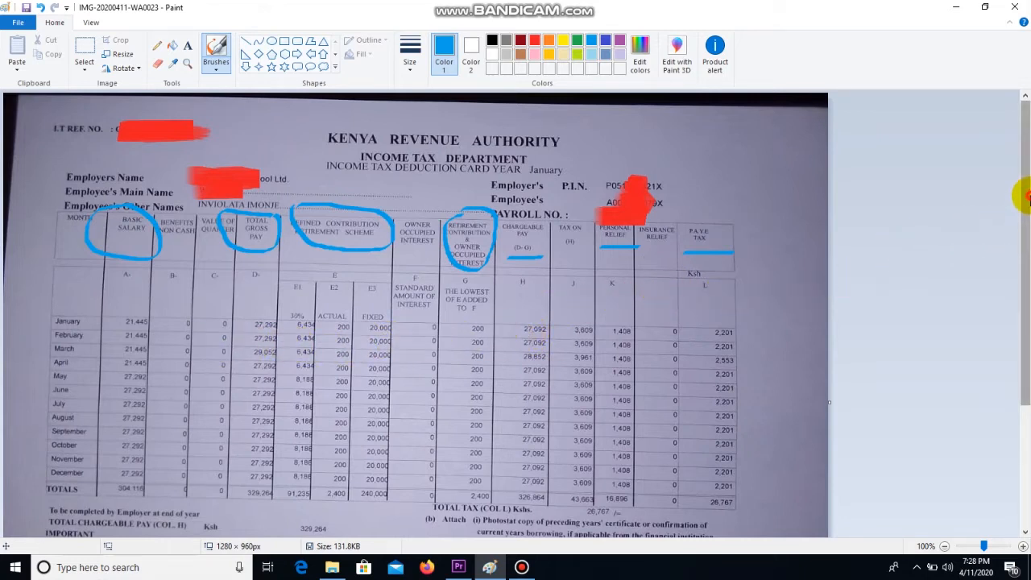
Step: Switch brush style and paint blue over the stamp's school name and P.O. Box line
left_click_drag(1027, 214, 1027, 327)
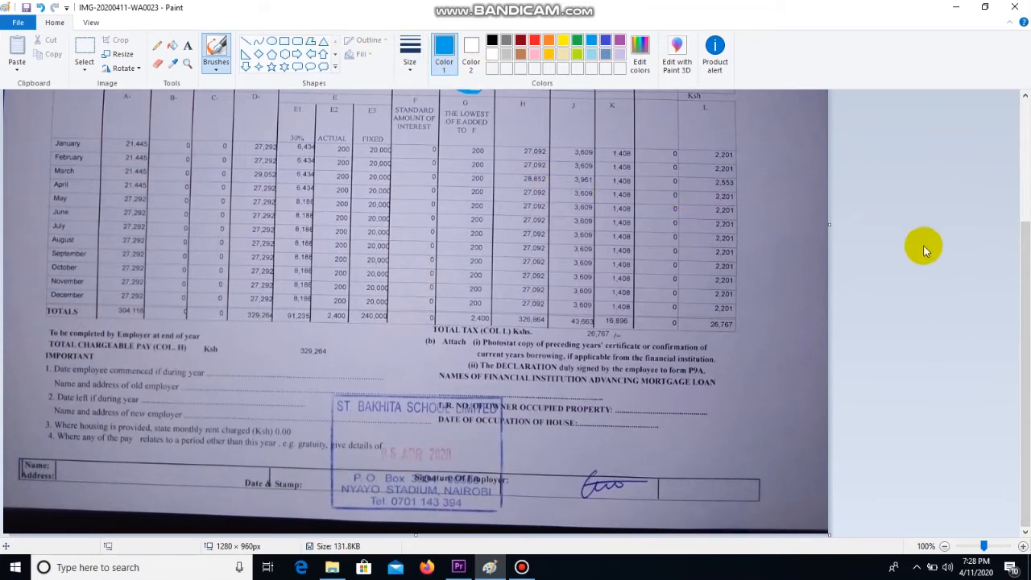
left_click_drag(1019, 258, 1013, 156)
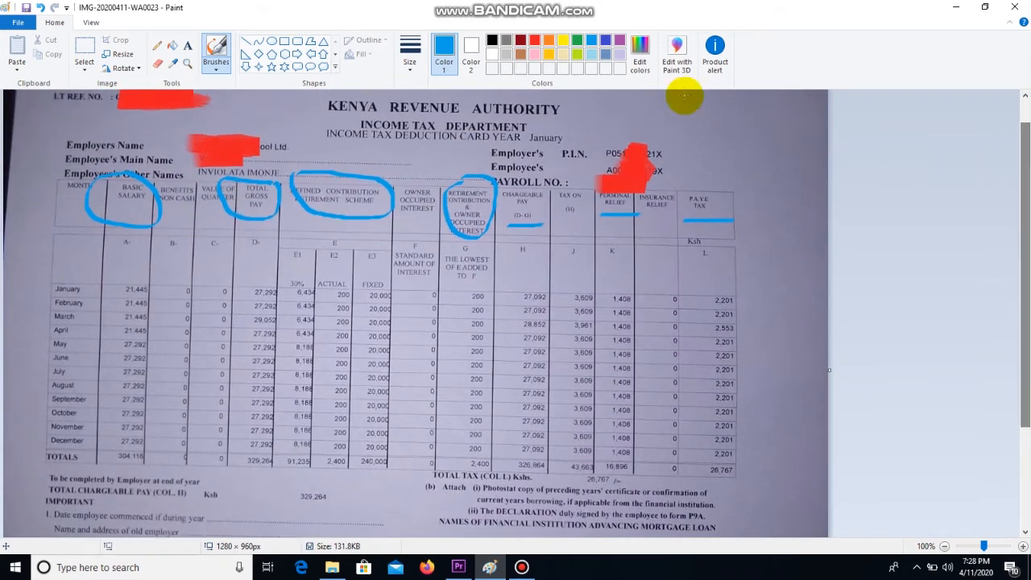
left_click(219, 70)
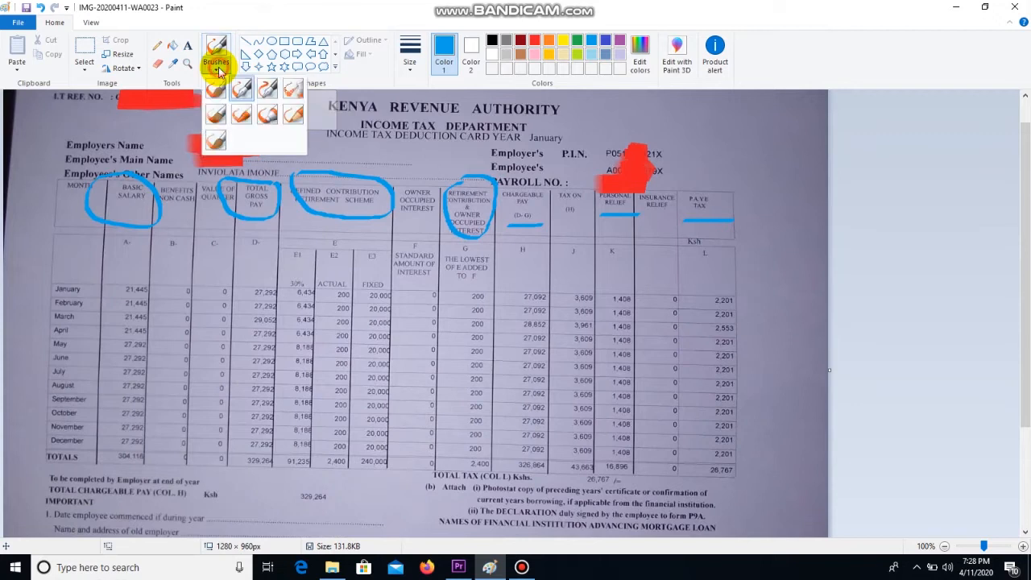
left_click(221, 119)
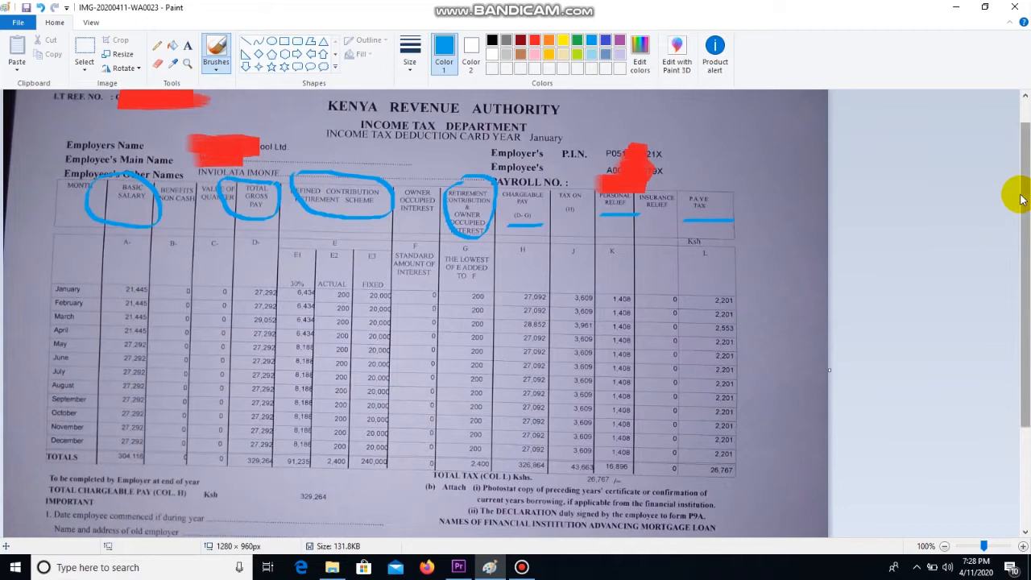
left_click_drag(1025, 208, 1021, 322)
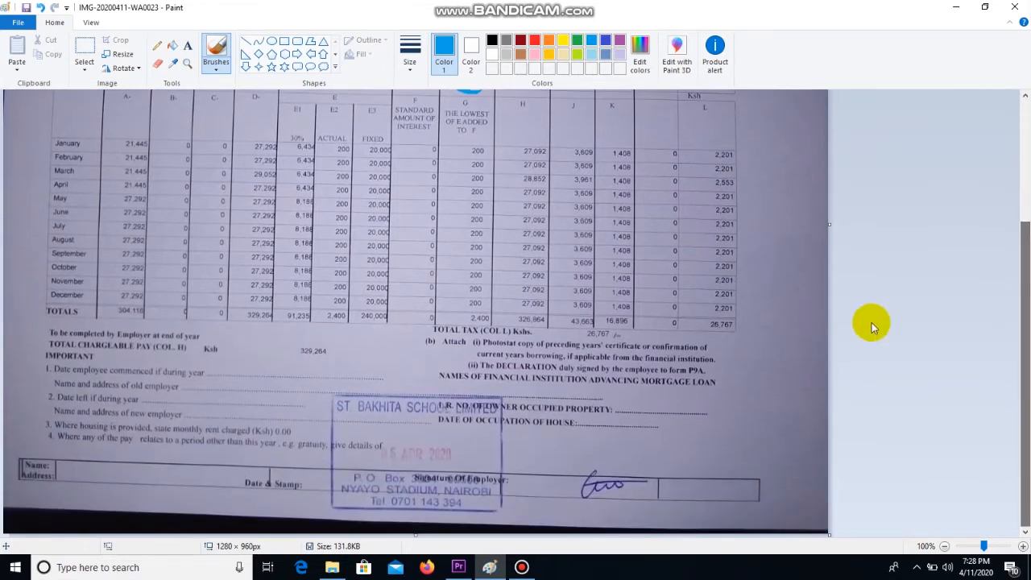
mouse_move(338, 406)
left_mouse_down()
mouse_move(483, 409)
mouse_move(350, 408)
mouse_move(367, 418)
left_mouse_up()
mouse_move(379, 486)
left_mouse_down()
mouse_move(360, 490)
mouse_move(496, 493)
left_mouse_up()
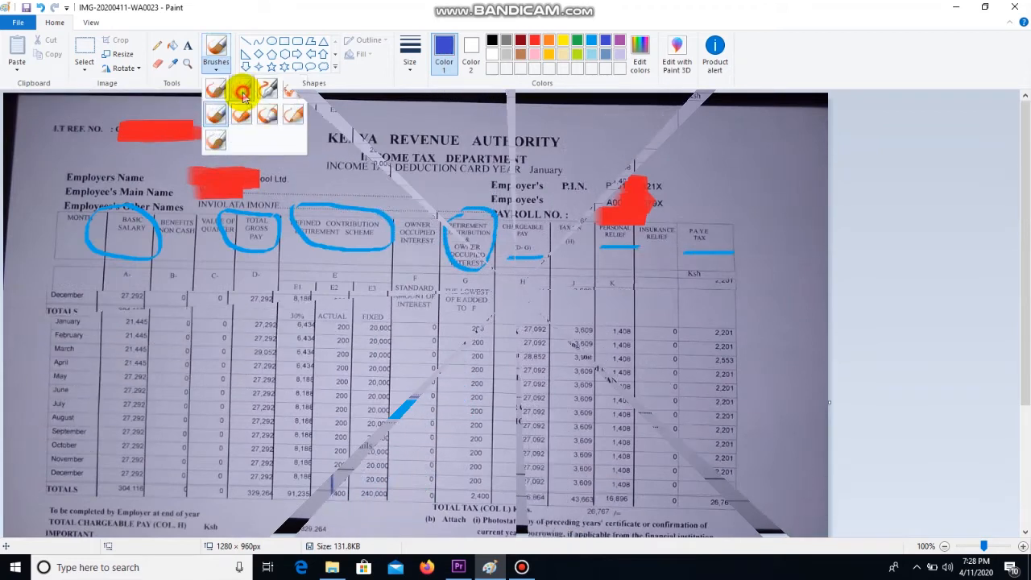
left_click(242, 95)
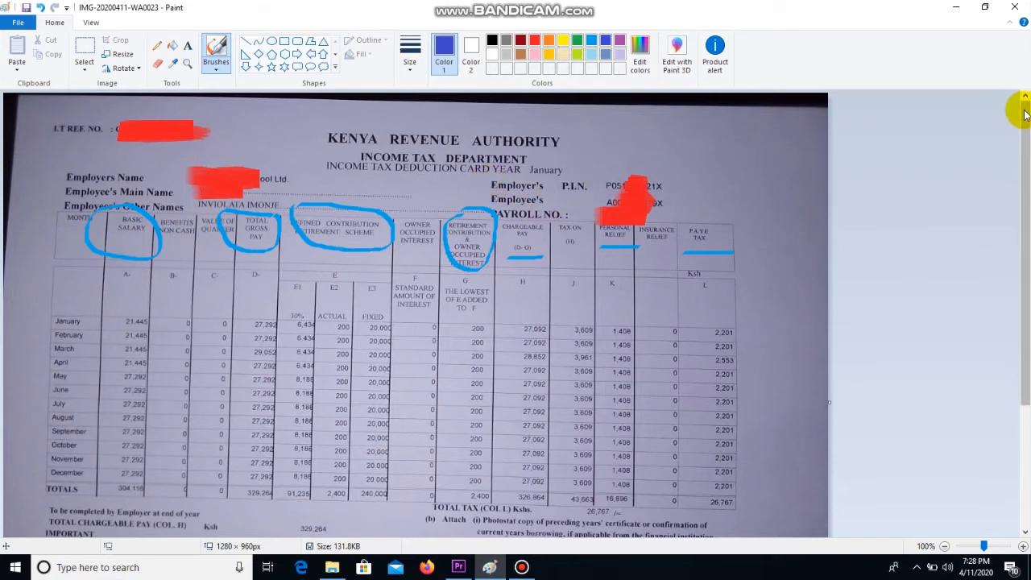
Step: Circle the basic salary total and the 329,264 total gross pay in the TOTALS row
left_click_drag(1020, 111, 1026, 139)
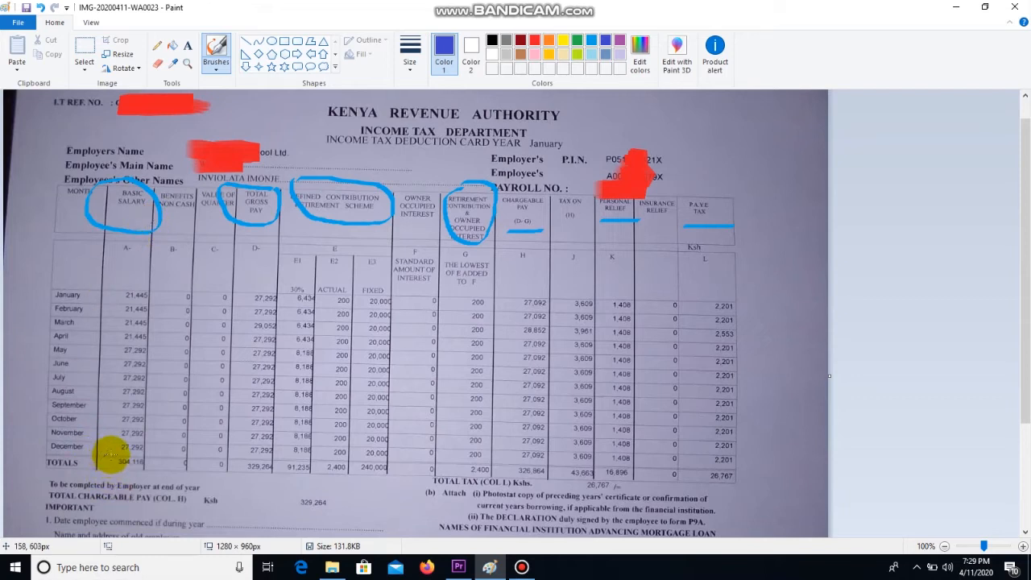
mouse_move(116, 454)
left_mouse_down()
mouse_move(103, 467)
mouse_move(129, 480)
mouse_move(163, 476)
left_mouse_up()
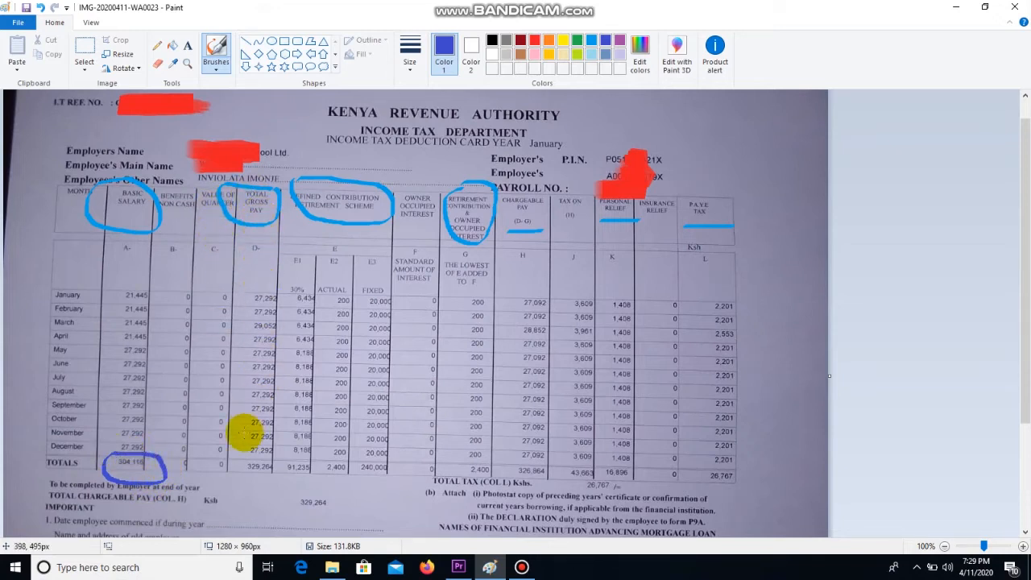
mouse_move(254, 457)
left_mouse_down()
mouse_move(225, 467)
mouse_move(239, 481)
mouse_move(281, 483)
mouse_move(270, 457)
left_mouse_up()
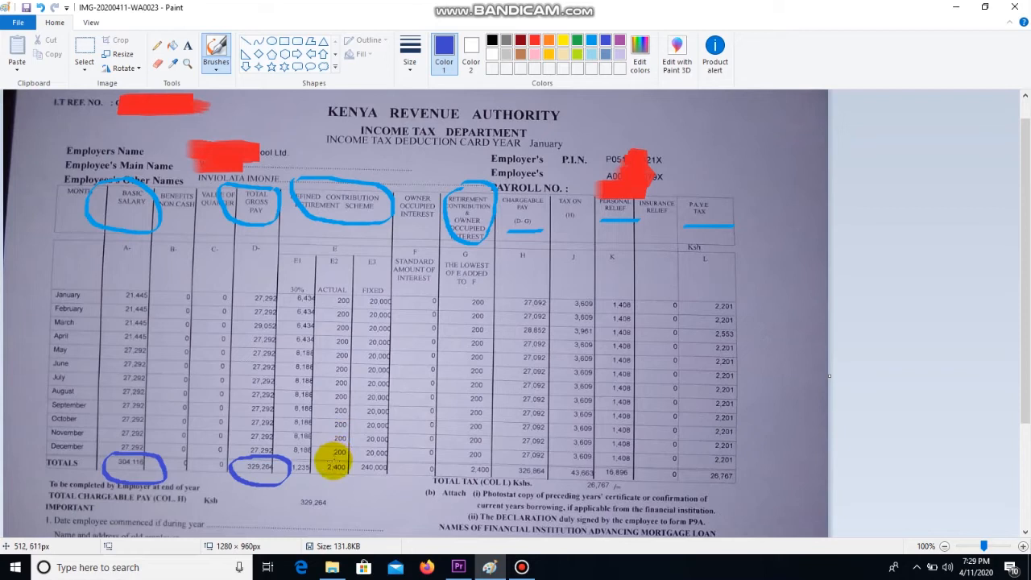
Step: Circle both 2,400 contribution totals and draw an arrow from 2,400 up to the ACTUAL heading
left_click_drag(333, 463, 351, 483)
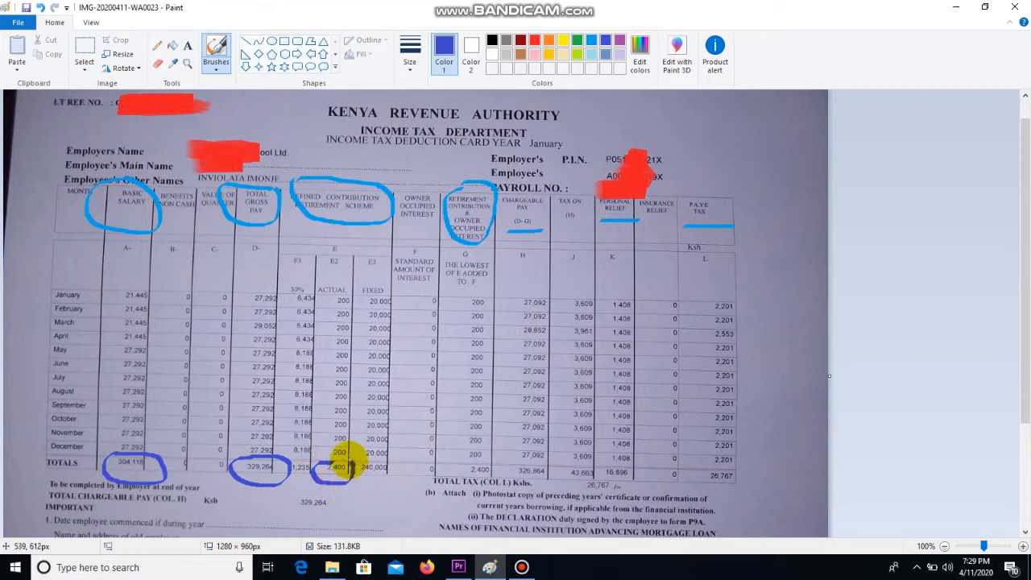
left_click_drag(331, 459, 319, 282)
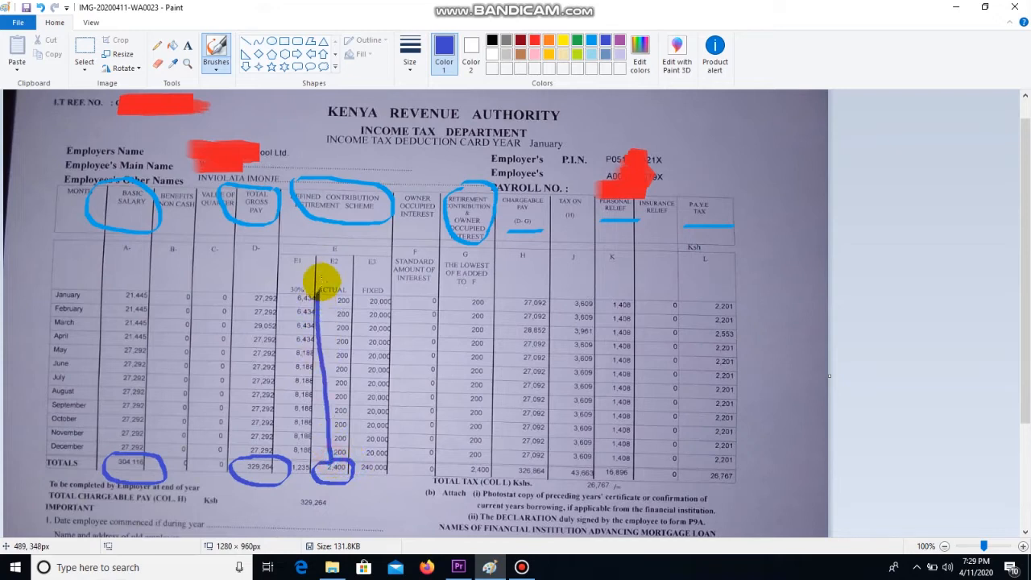
left_click(322, 276)
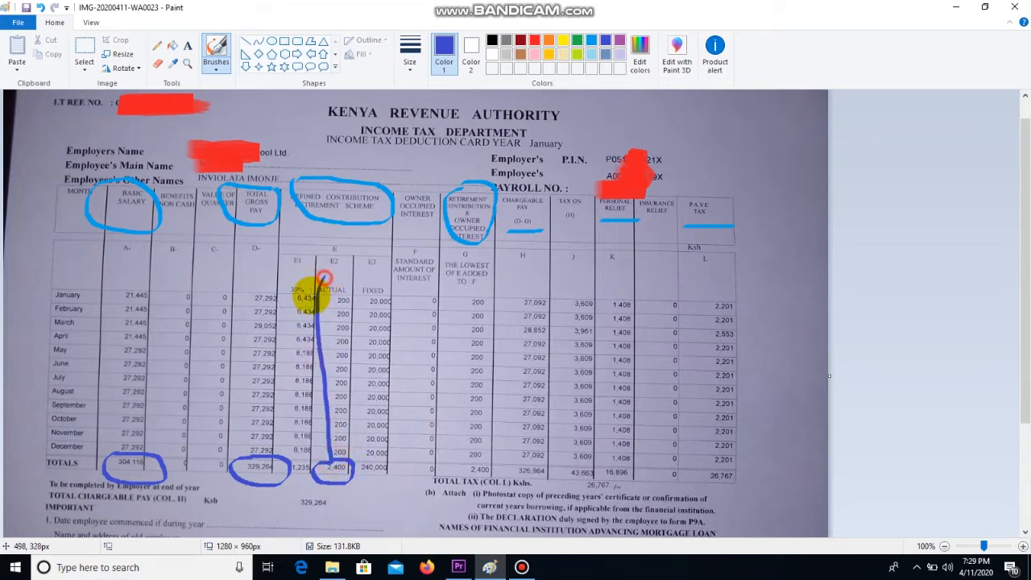
left_click_drag(323, 278, 339, 330)
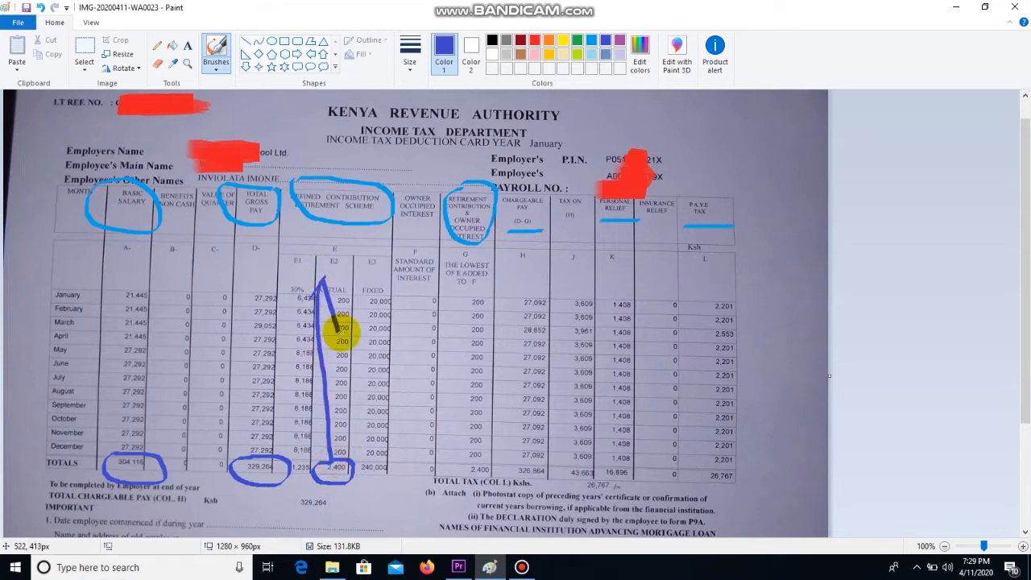
mouse_move(455, 465)
left_mouse_down()
mouse_move(460, 494)
mouse_move(494, 476)
mouse_move(470, 454)
mouse_move(375, 499)
mouse_move(332, 485)
left_mouse_up()
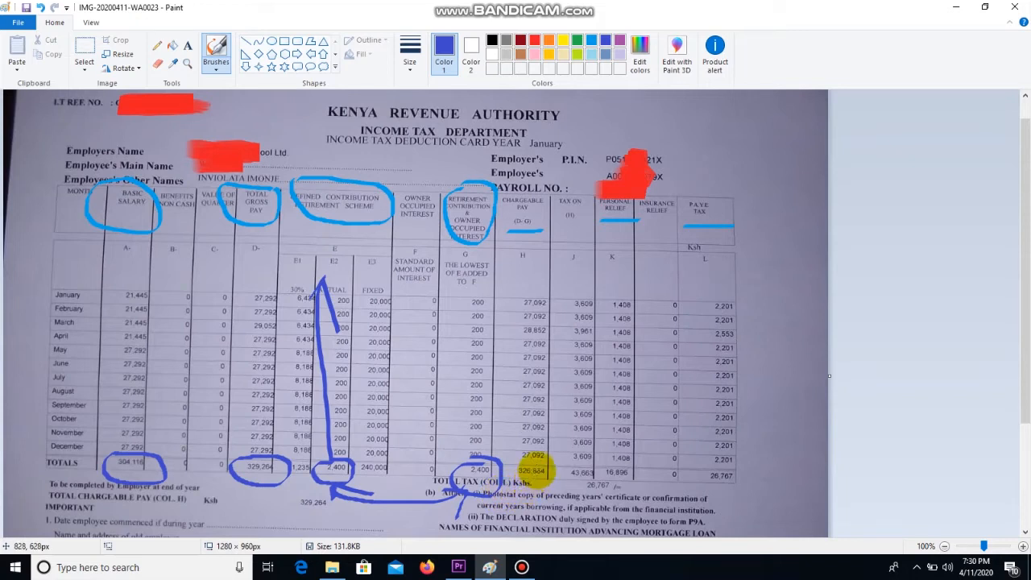
Step: Circle the 326,864 chargeable pay, 16,896 personal relief and 26,767 PAYE totals
left_click_drag(533, 459, 490, 476)
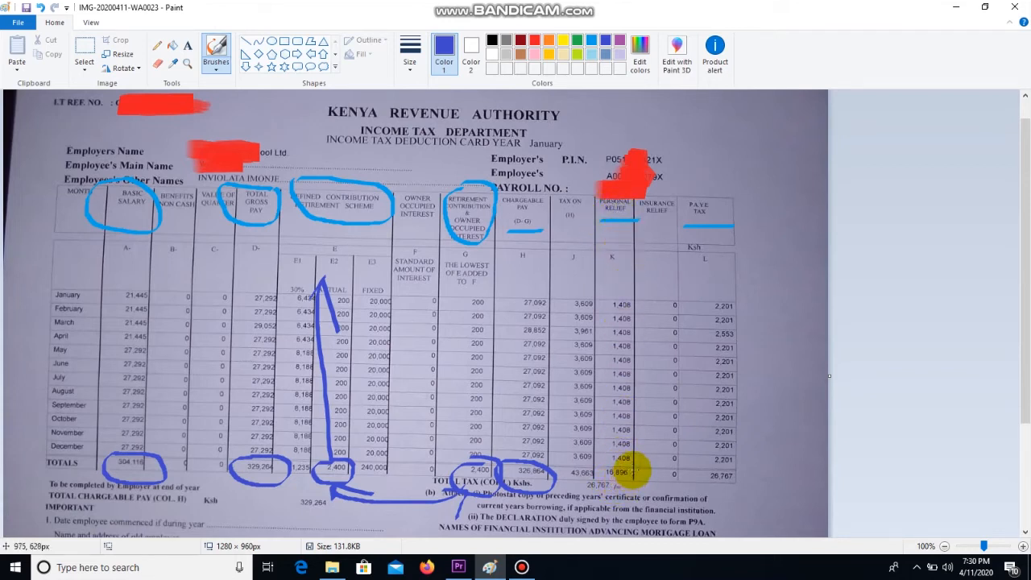
mouse_move(637, 460)
left_mouse_down()
mouse_move(587, 467)
mouse_move(603, 489)
mouse_move(621, 487)
left_mouse_up()
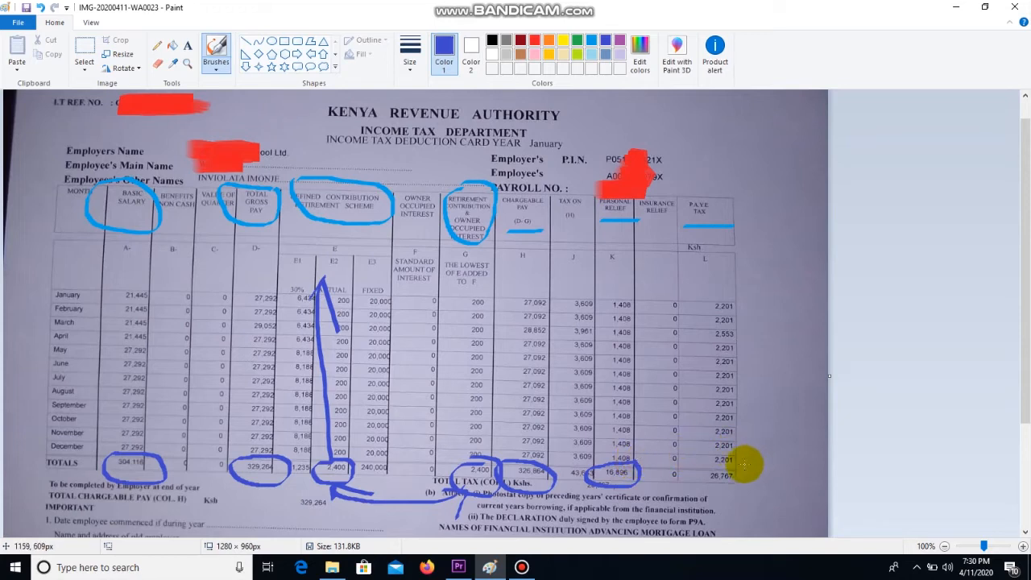
mouse_move(738, 465)
left_mouse_down()
mouse_move(685, 483)
mouse_move(707, 490)
mouse_move(742, 473)
left_mouse_up()
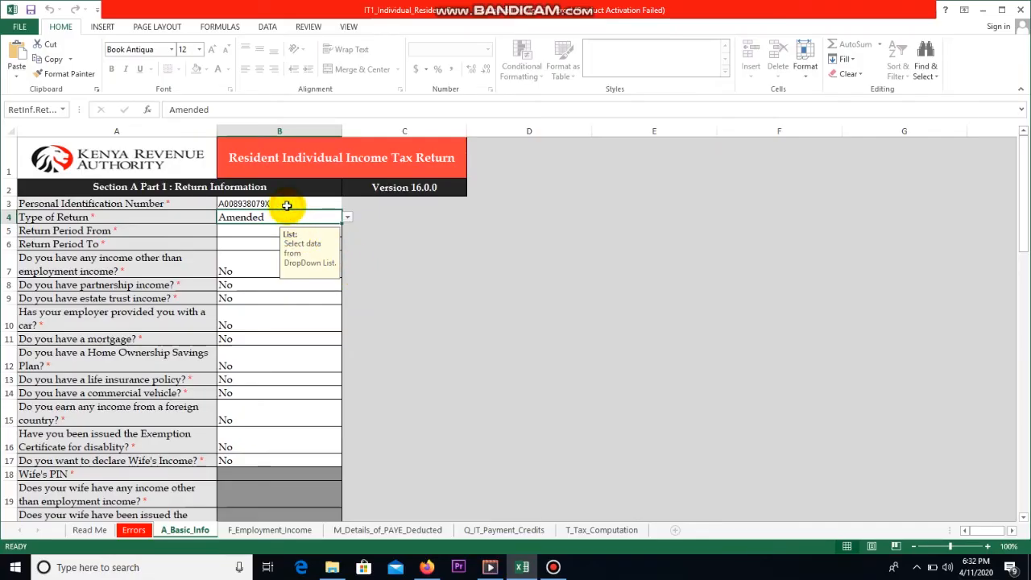
Step: Set the type of return in B4 to Amended
left_click(349, 222)
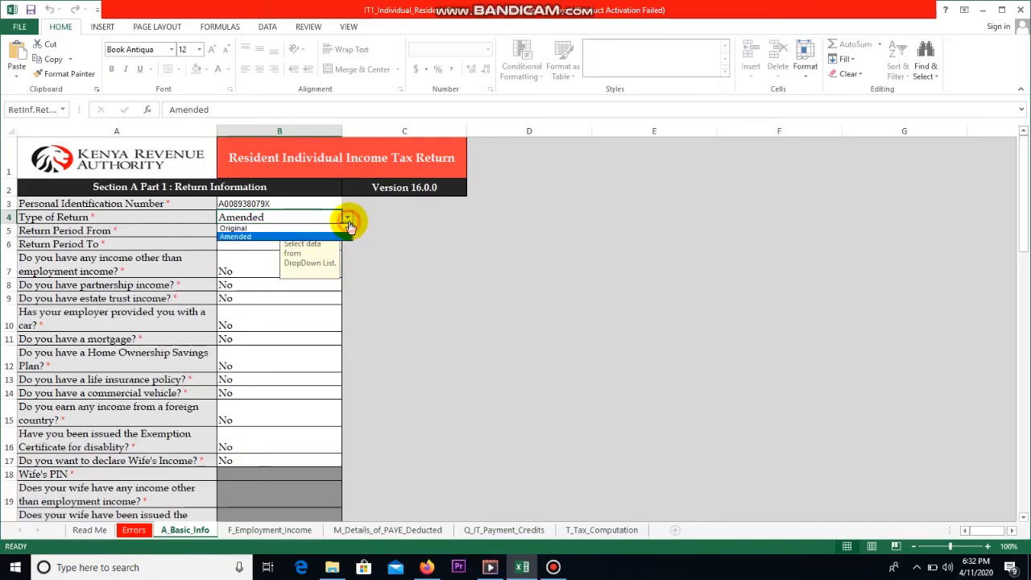
left_click(280, 225)
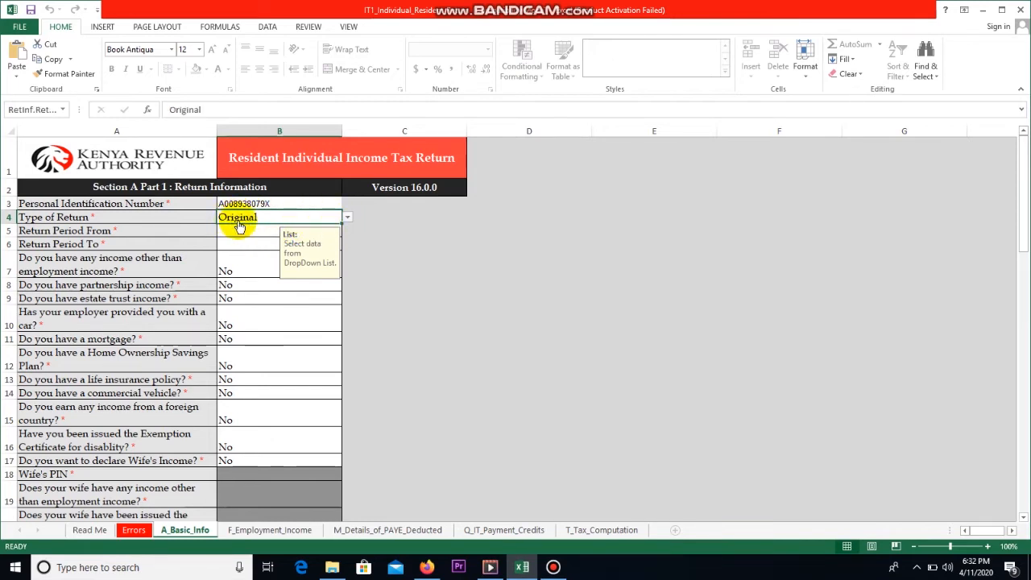
left_click(347, 217)
left_click(292, 236)
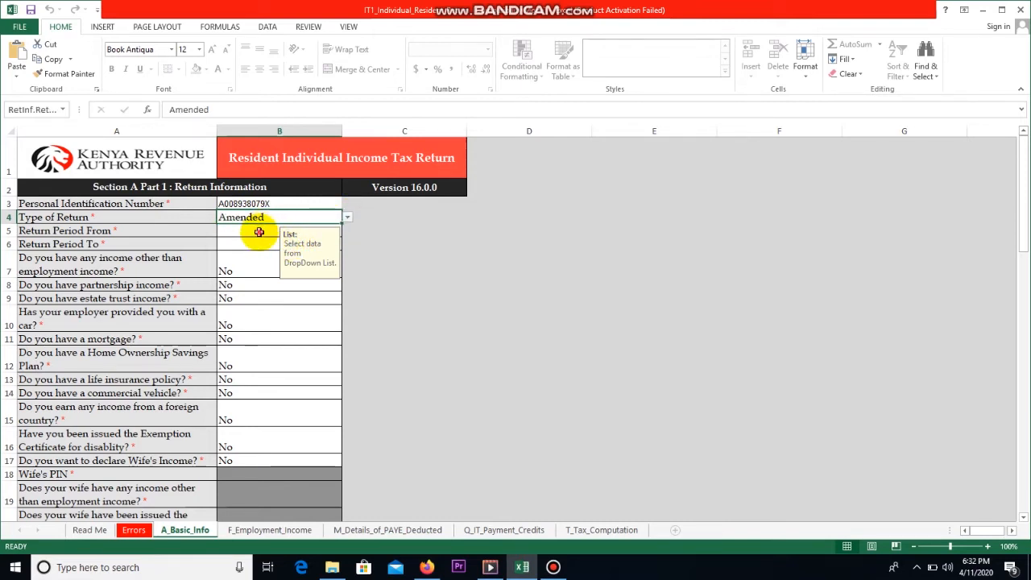
Step: Enter the return period from 01/01/2019 and start typing 31/12/2019 as the end date
left_click(259, 232)
type("01/01/2019")
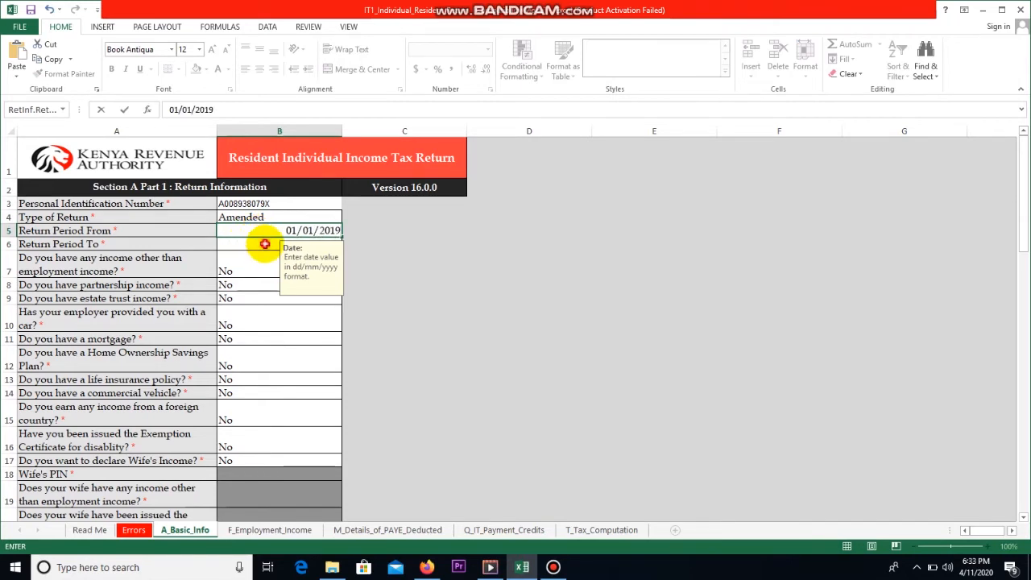
left_click(264, 244)
left_click(264, 235)
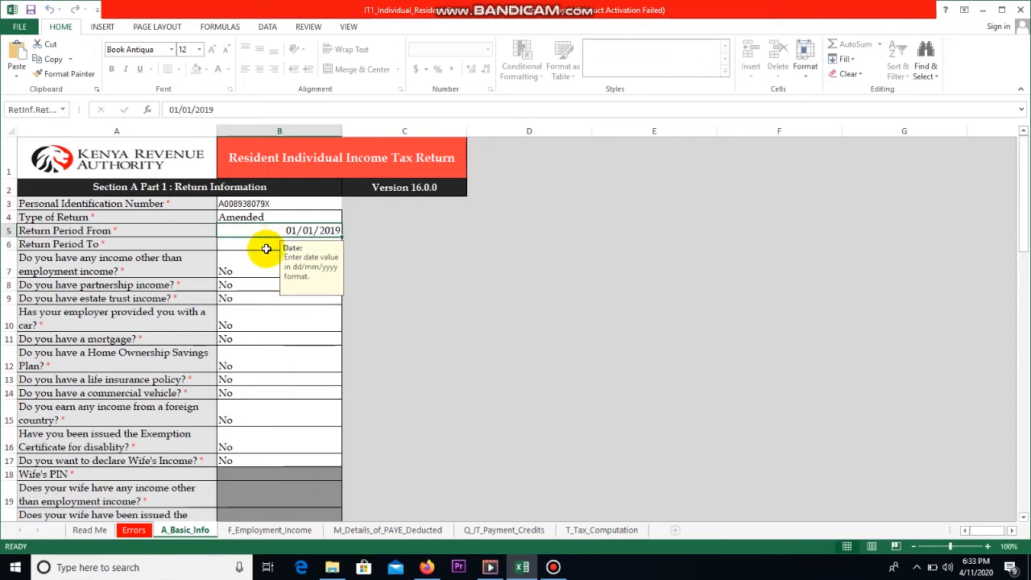
left_click(265, 245)
type("31/12/2019")
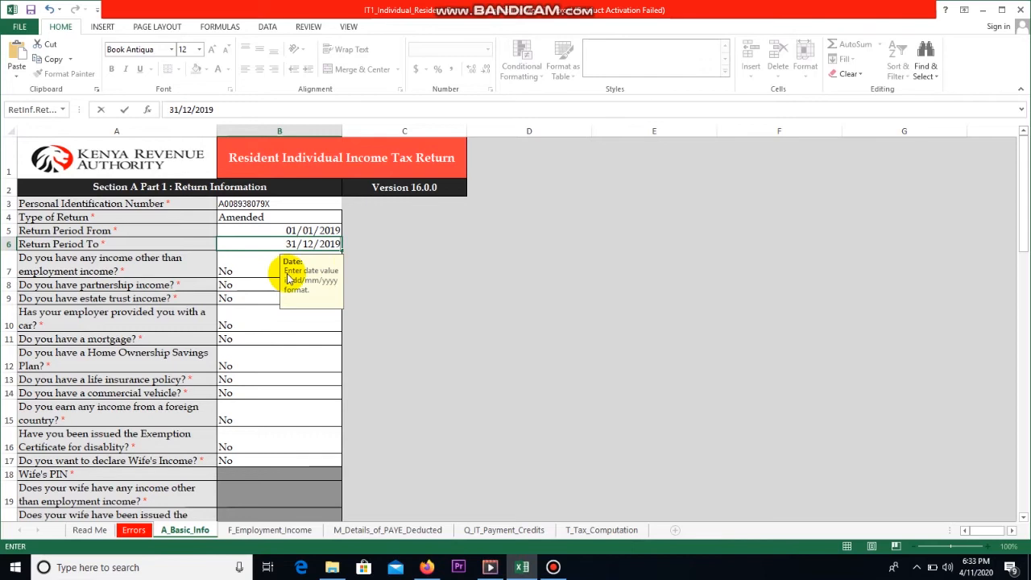
scroll(285, 272, "down", 4)
scroll(286, 273, "up", 4)
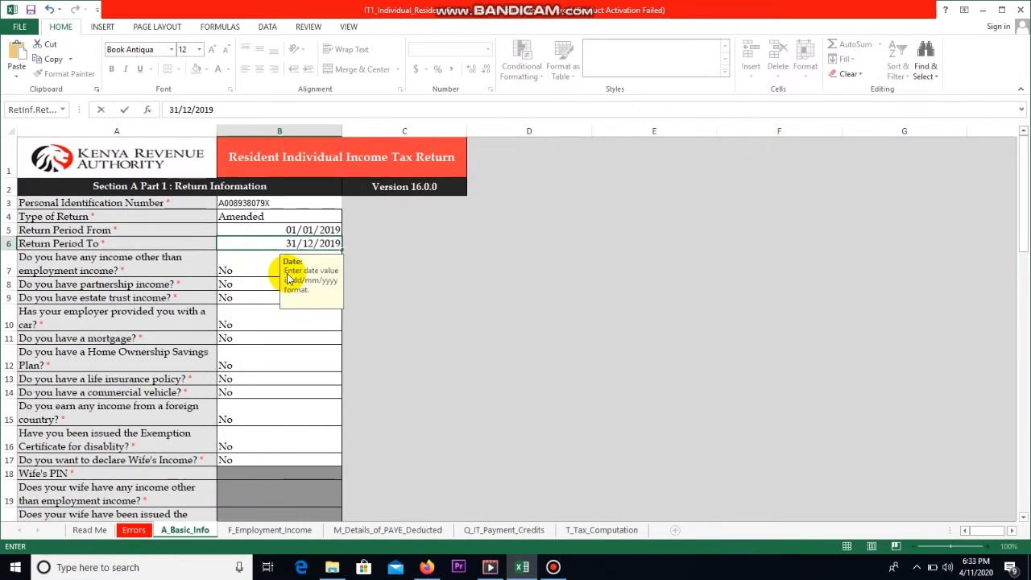
Step: Commit 31/12/2019 as Return Period To and go on to the employment income sheet
left_click(273, 260)
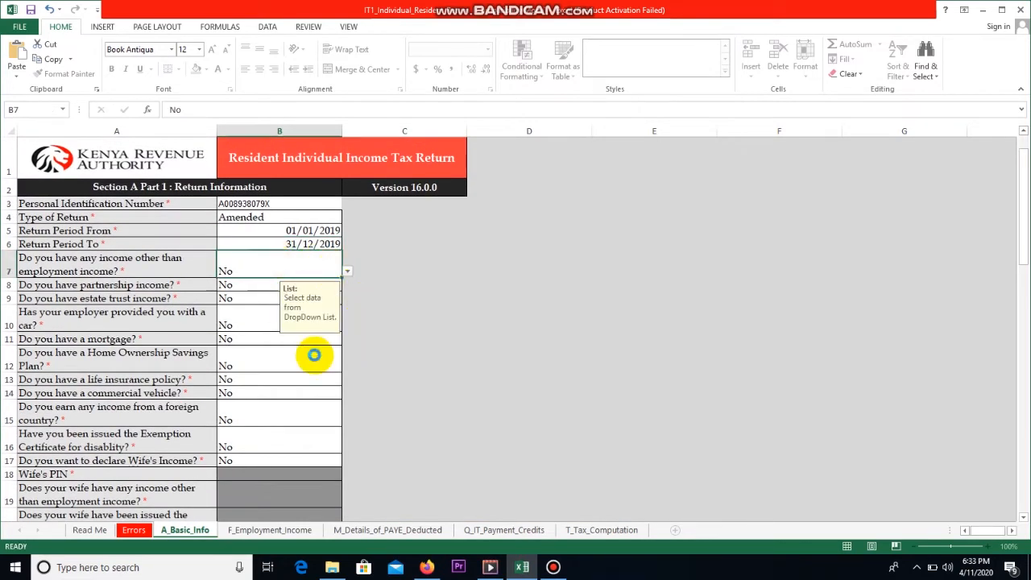
scroll(307, 364, "down", 5)
scroll(307, 363, "down", 15)
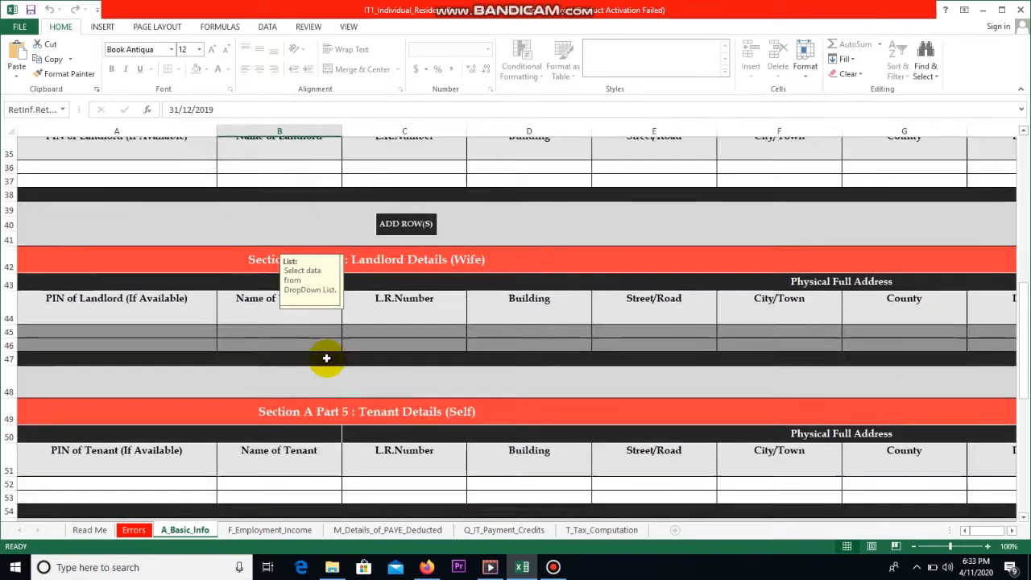
scroll(309, 364, "up", 8)
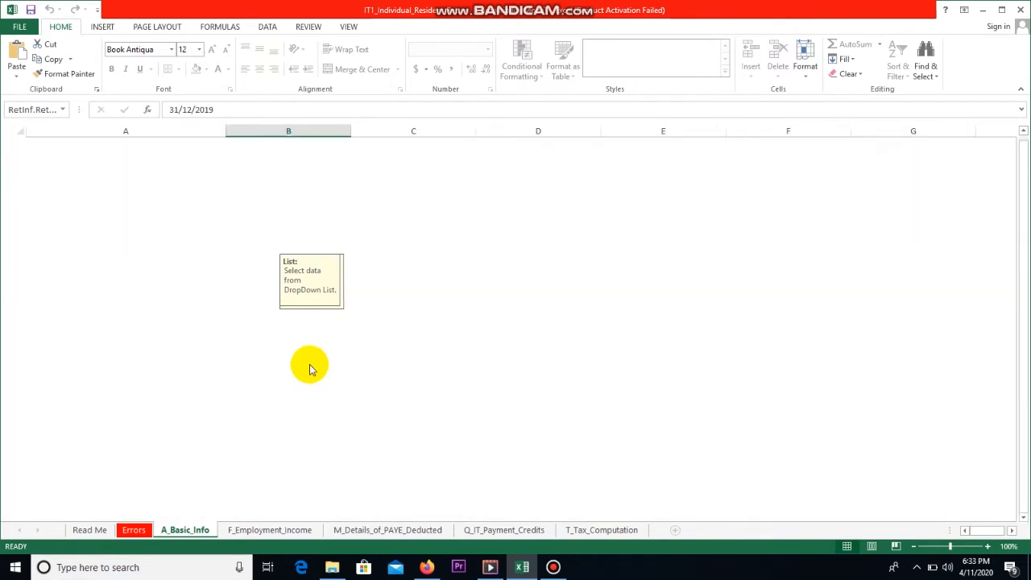
scroll(309, 364, "up", 4)
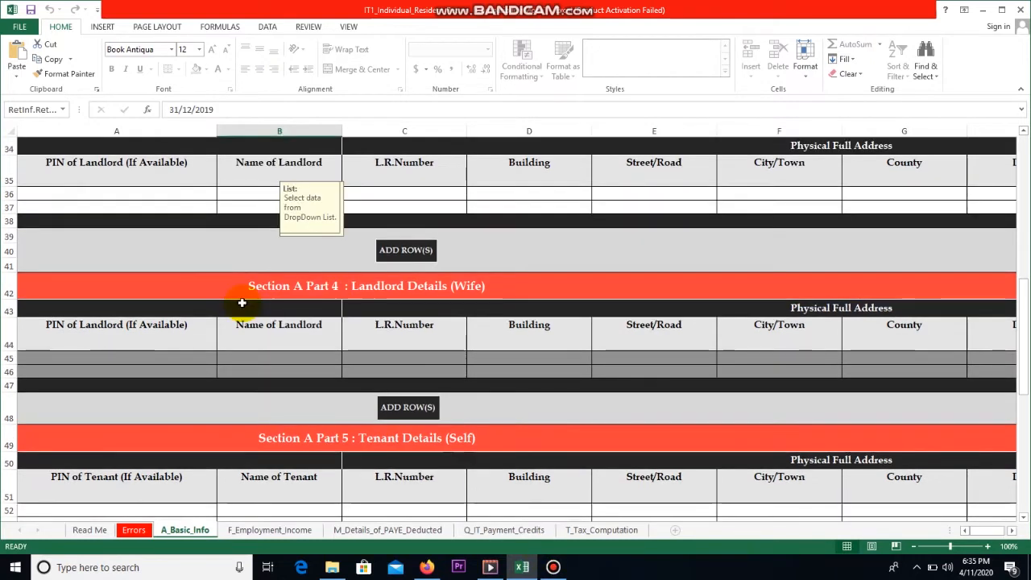
scroll(240, 299, "down", 5)
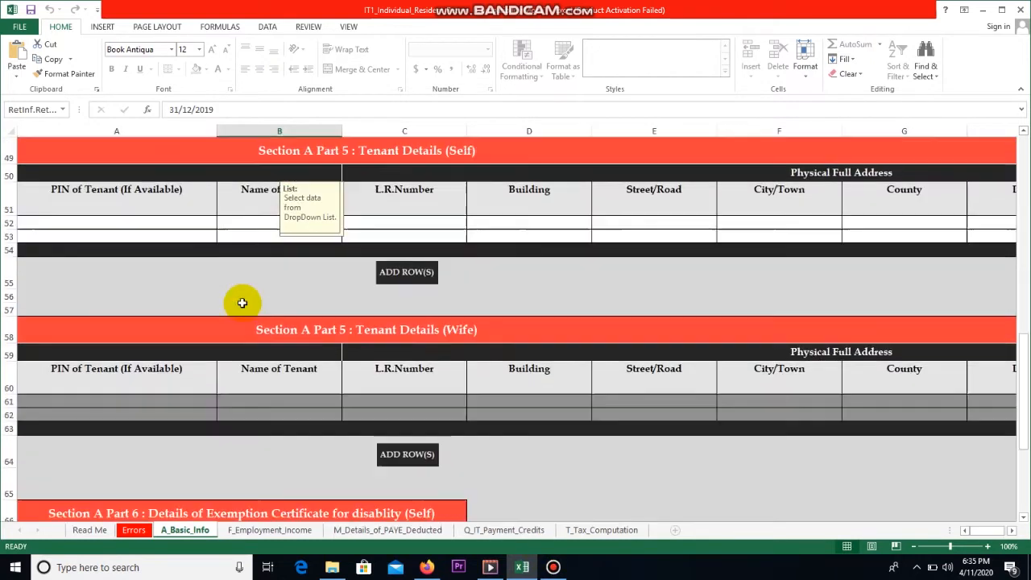
scroll(241, 302, "down", 4)
scroll(241, 302, "down", 2)
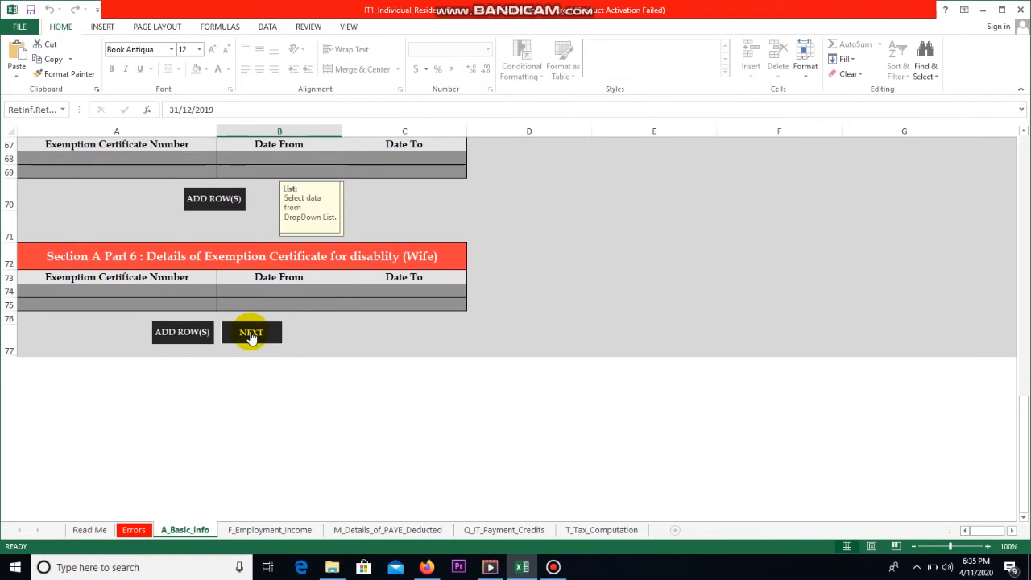
left_click(250, 334)
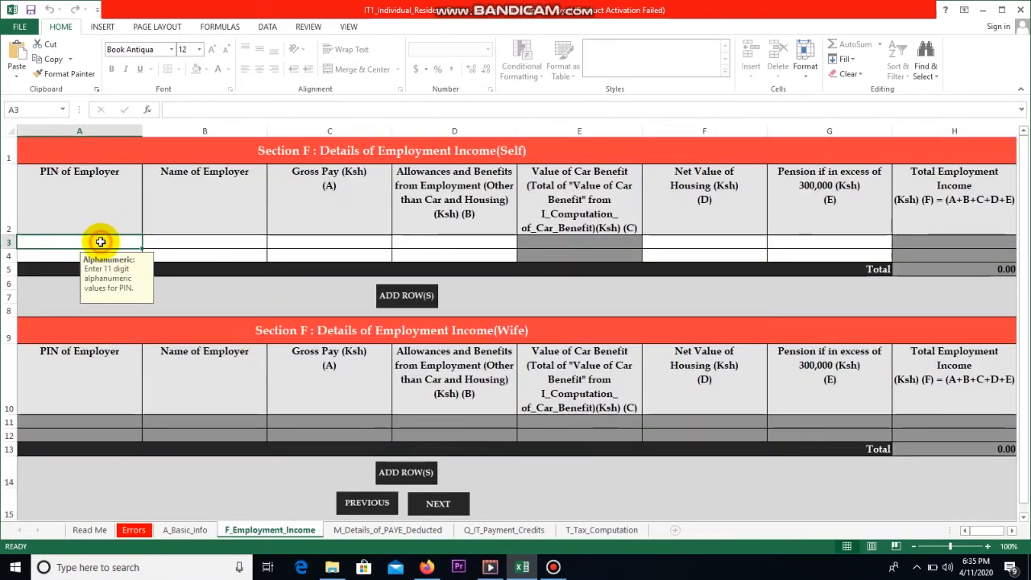
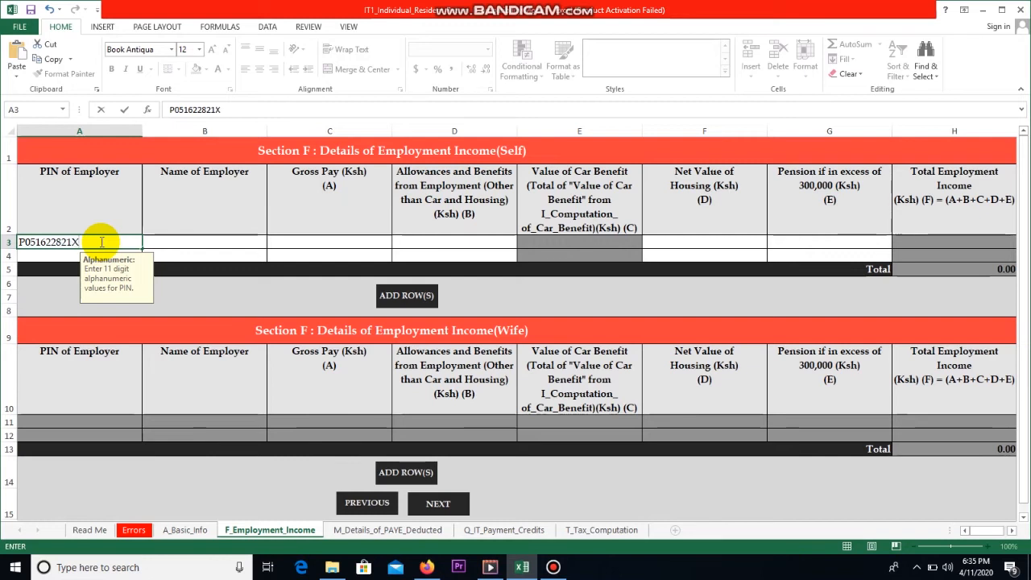
Step: Enter the employer's PIN in A3 and ST. BAKHITA SCHOOL LTD as employer name in B3
left_click(168, 245)
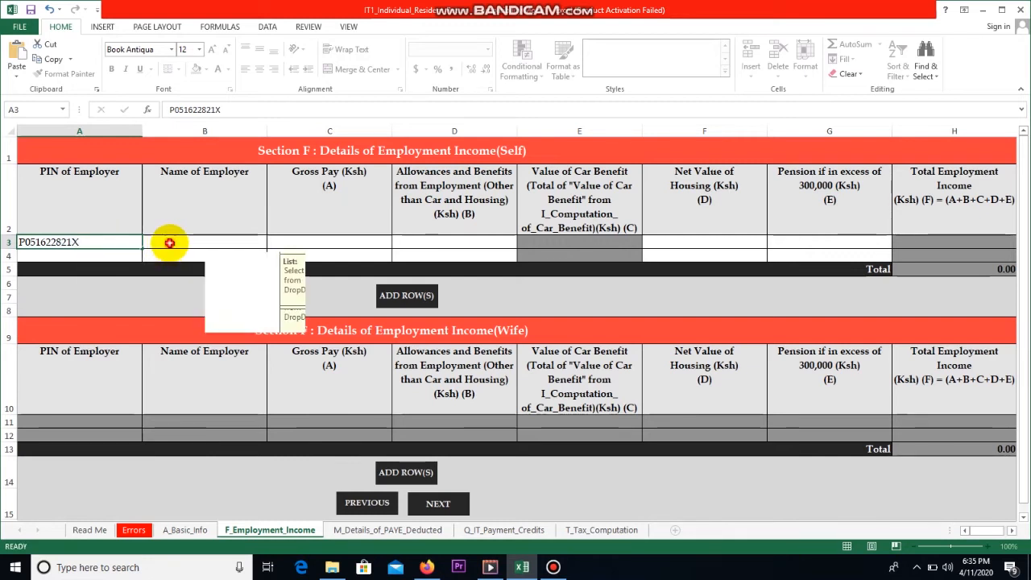
type("ST. B")
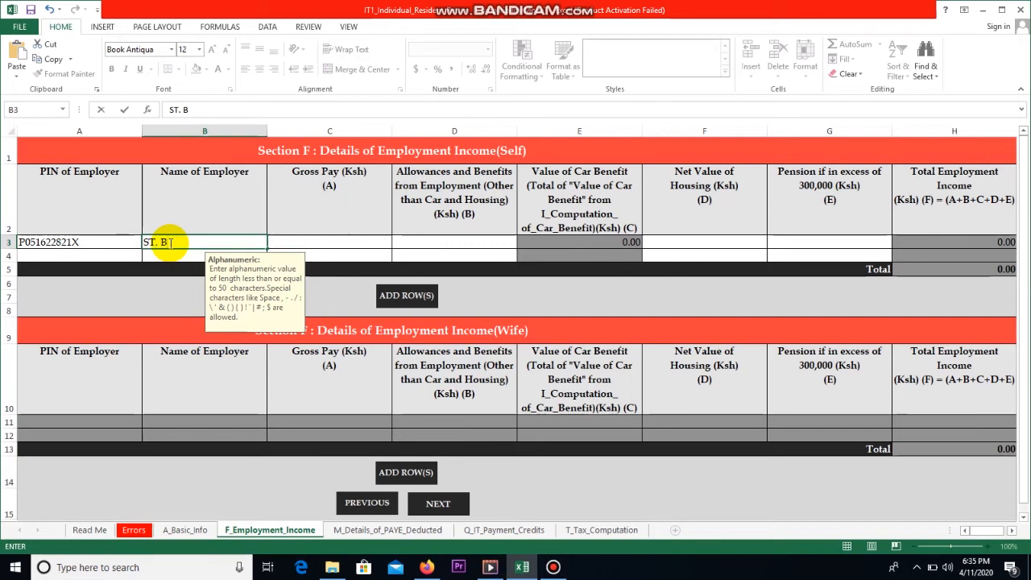
type("AKHITA SCHOOL LTD")
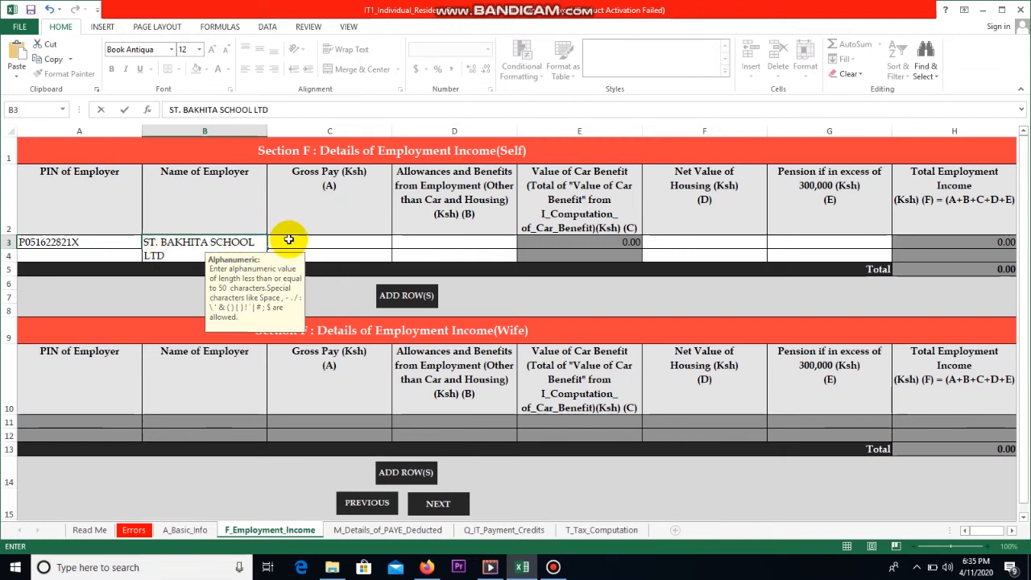
left_click(288, 239)
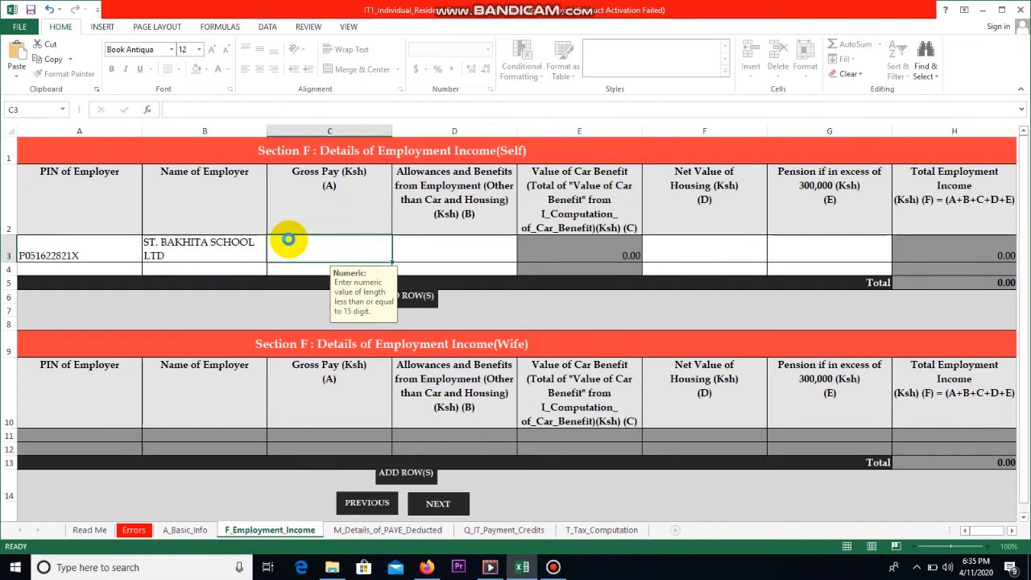
Step: Enter gross pay 329,264 with 0 allowances, 0 housing and 0 pension, then proceed onward
type("329264")
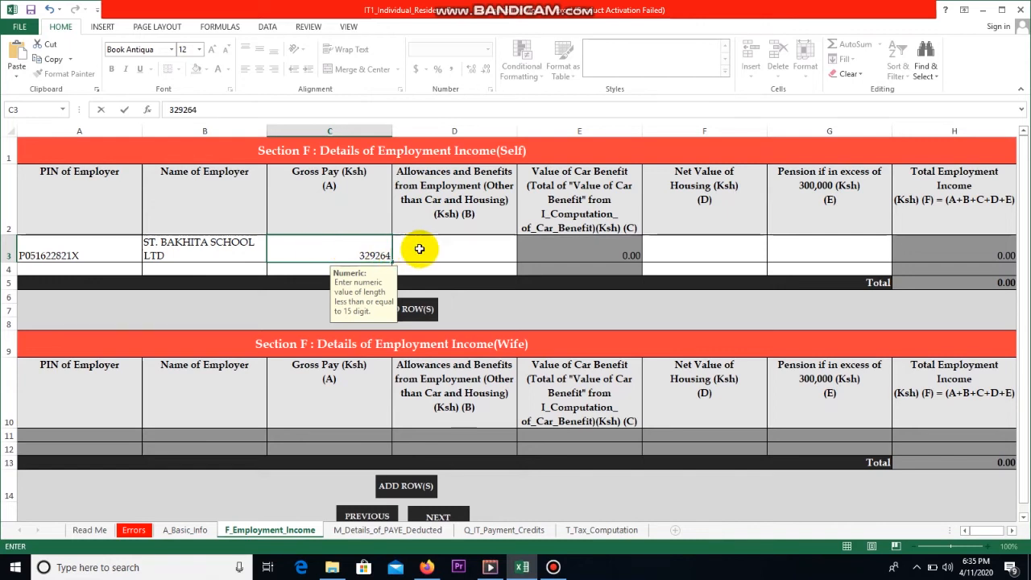
left_click(426, 248)
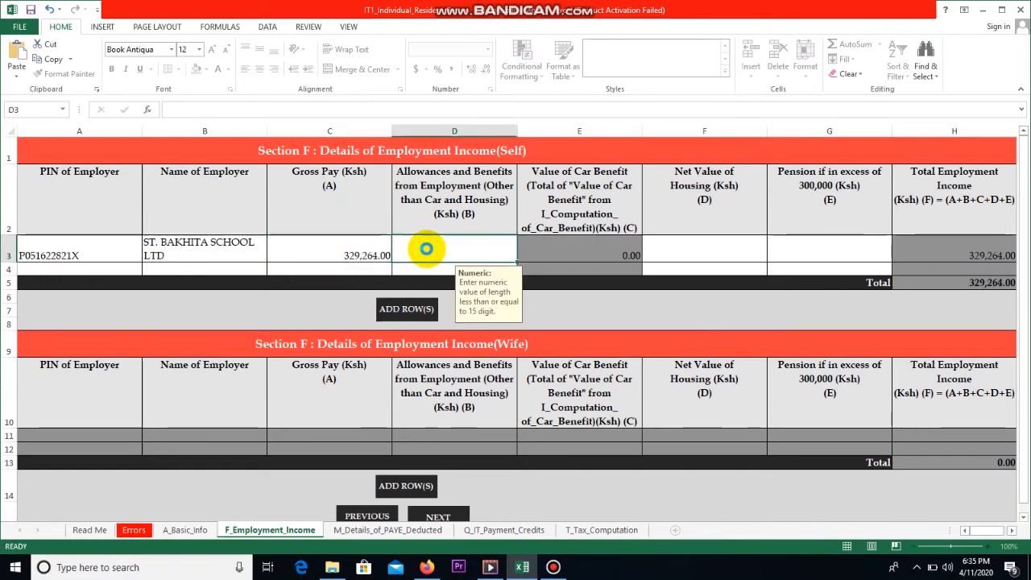
type("0")
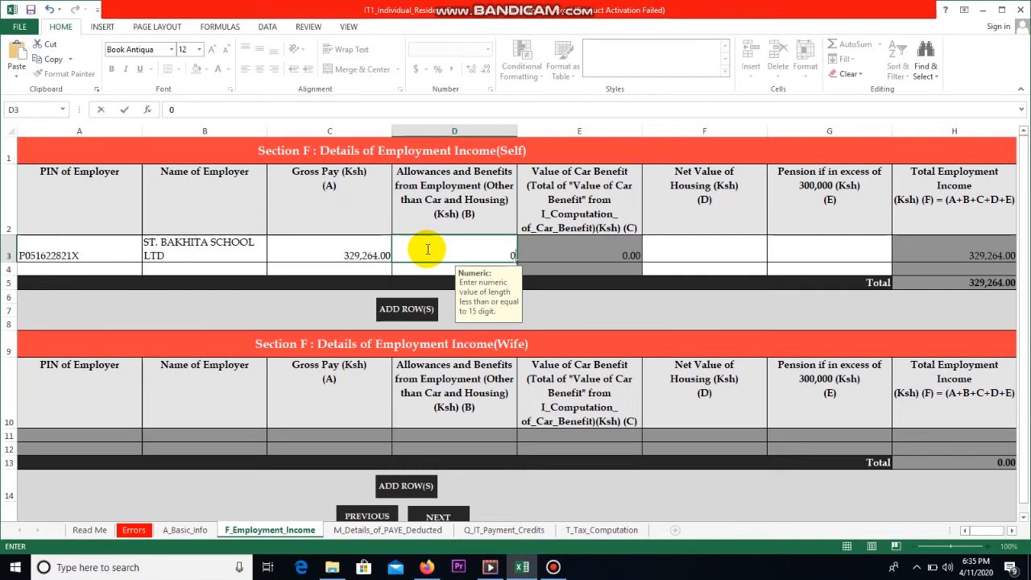
left_click(684, 246)
type("0")
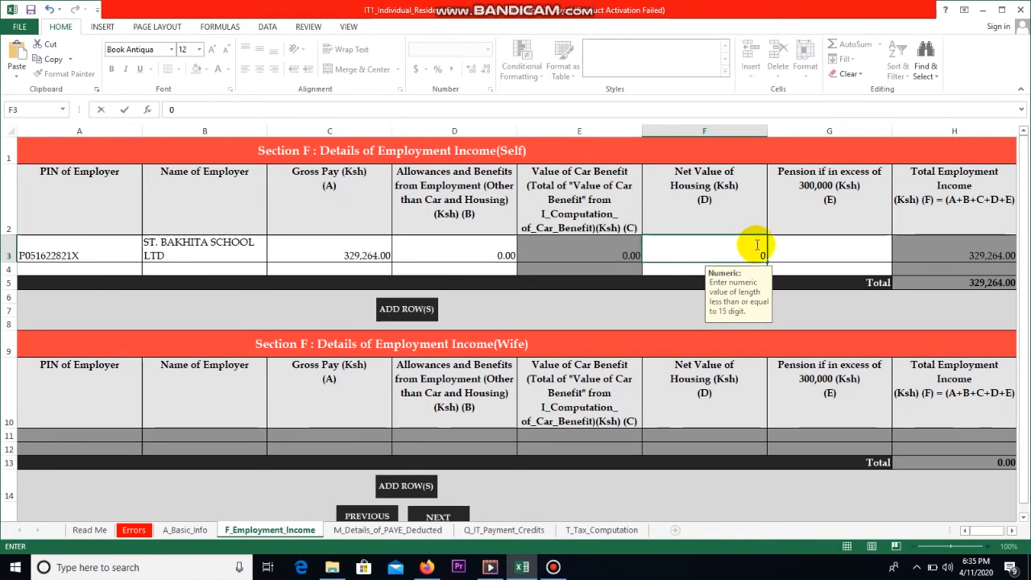
left_click(825, 244)
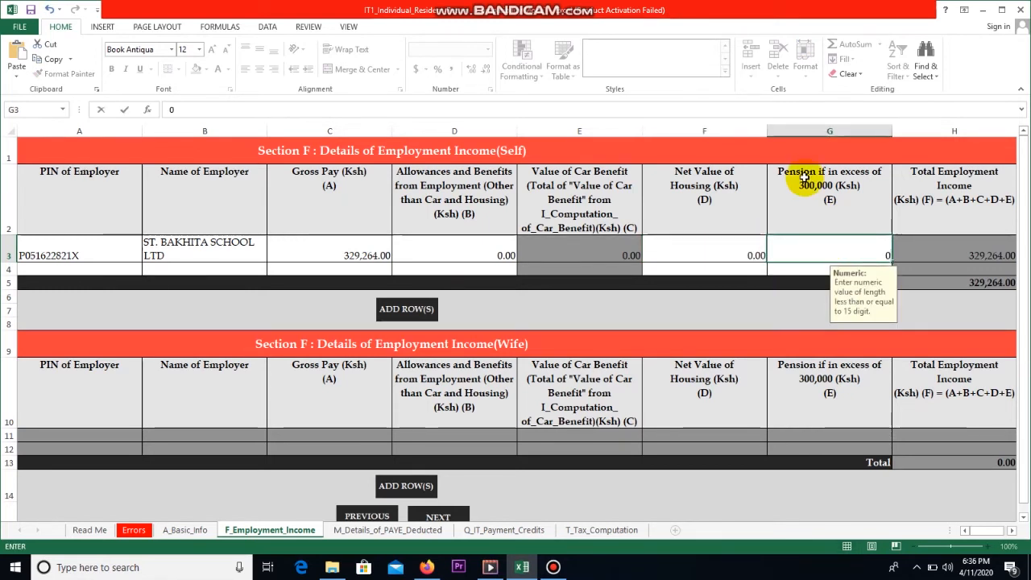
type("0")
left_click(773, 305)
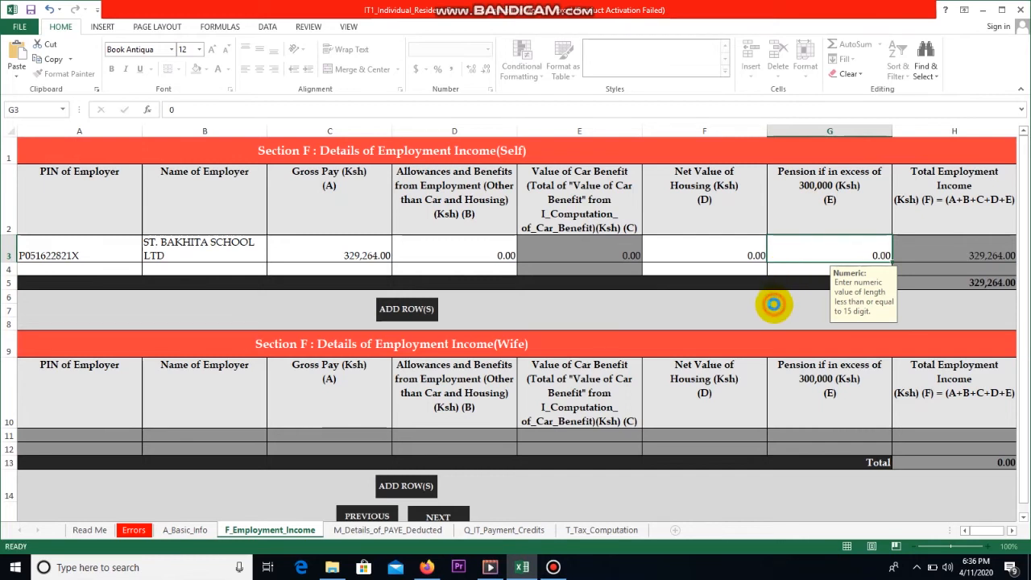
scroll(544, 347, "down", 4)
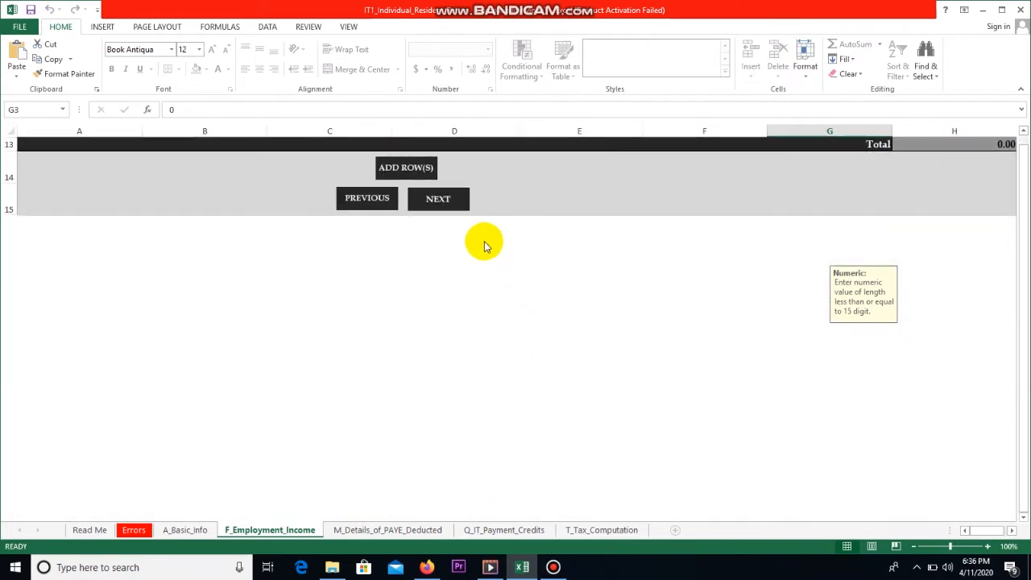
left_click(443, 202)
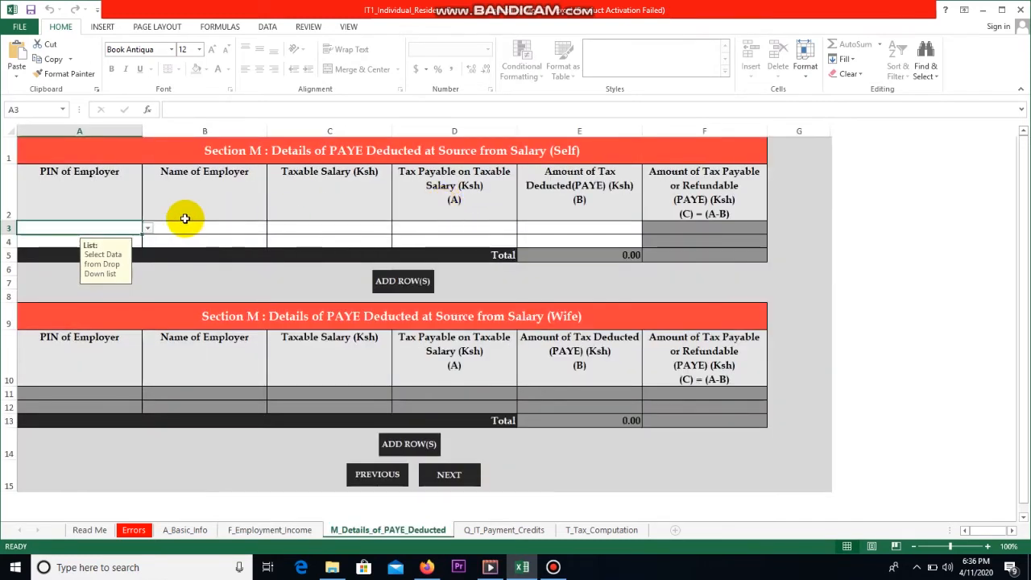
Step: Select the employer's PIN from the A3 dropdown on the PAYE Deducted sheet
left_click(147, 229)
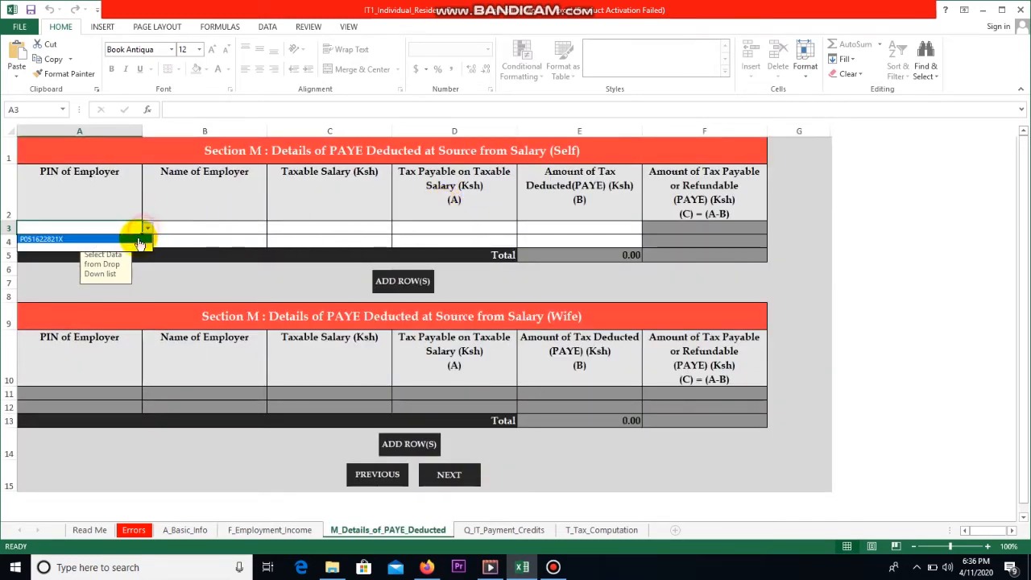
left_click(134, 238)
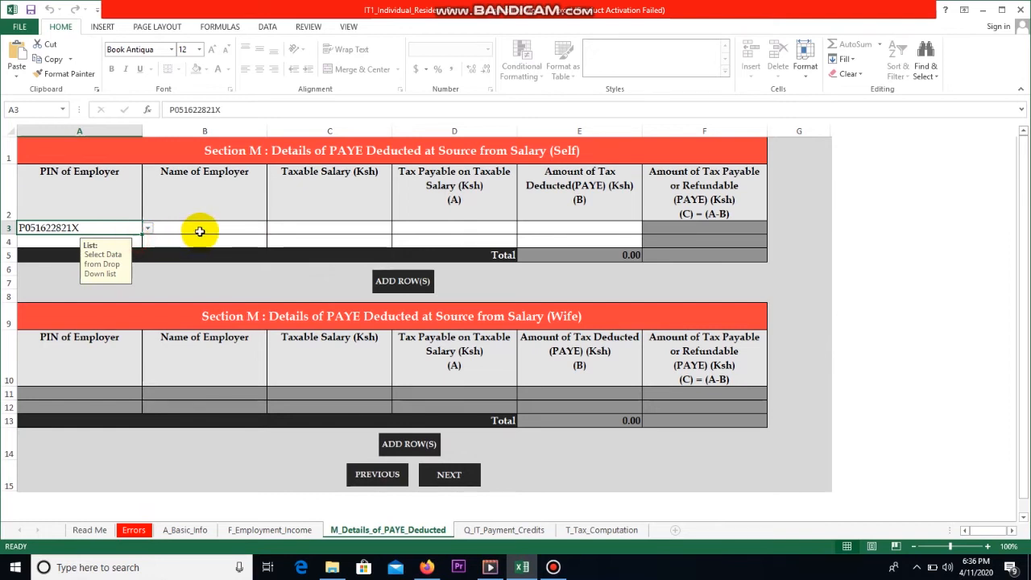
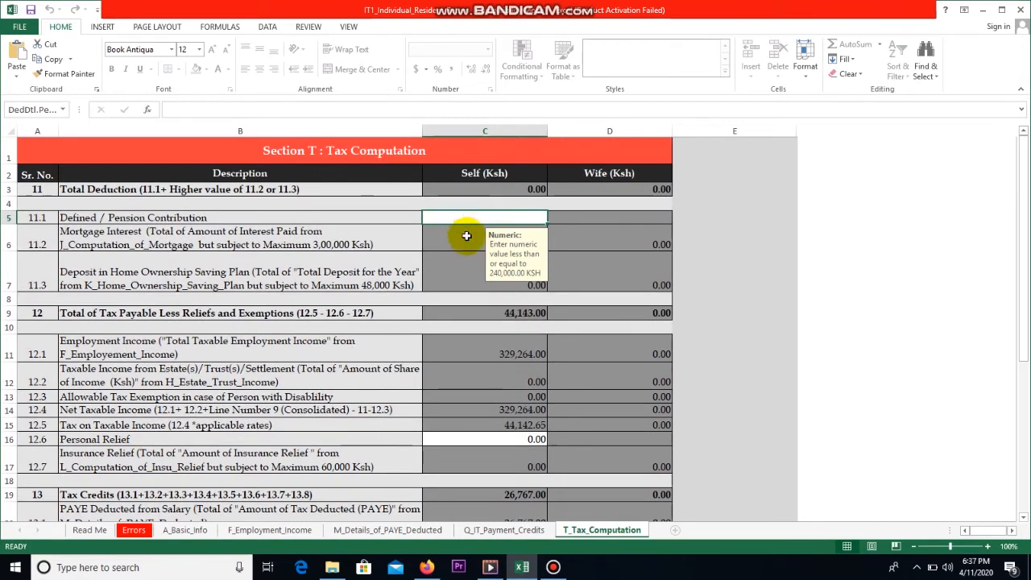
Step: Enter 16,896 as Personal Relief in C16, lowering tax payable to 27,247.00
double_click(501, 444)
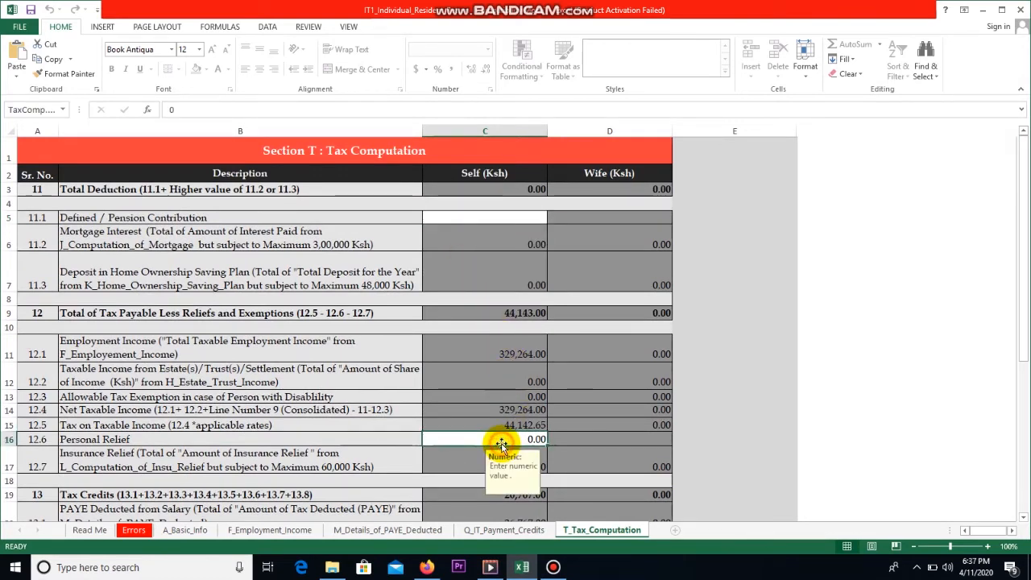
type("16896")
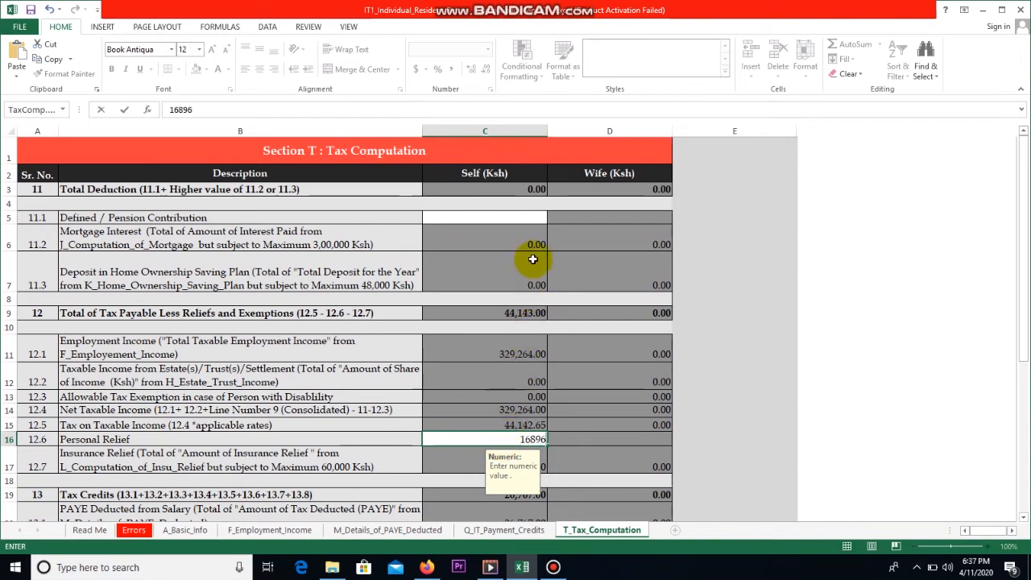
left_click(512, 220)
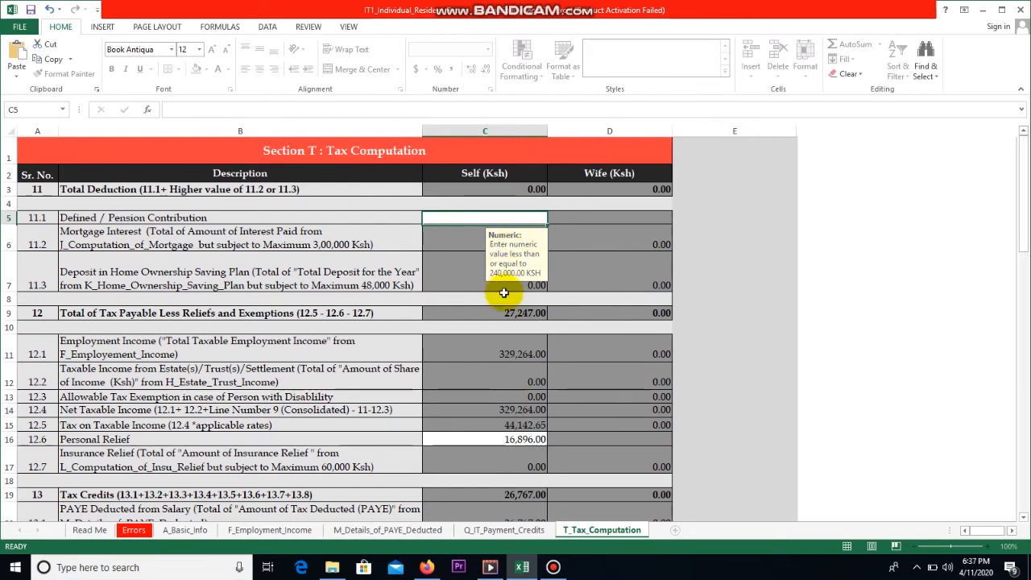
type("0")
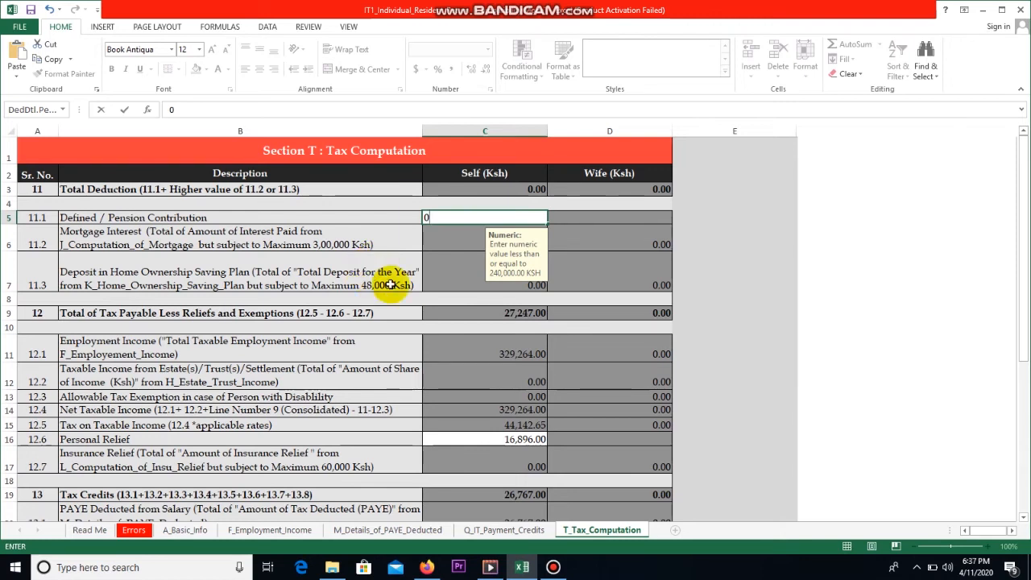
Step: Validate the return, with a 2,400.00 pension and 26,767.00 tax payable
scroll(514, 337, "down", 3)
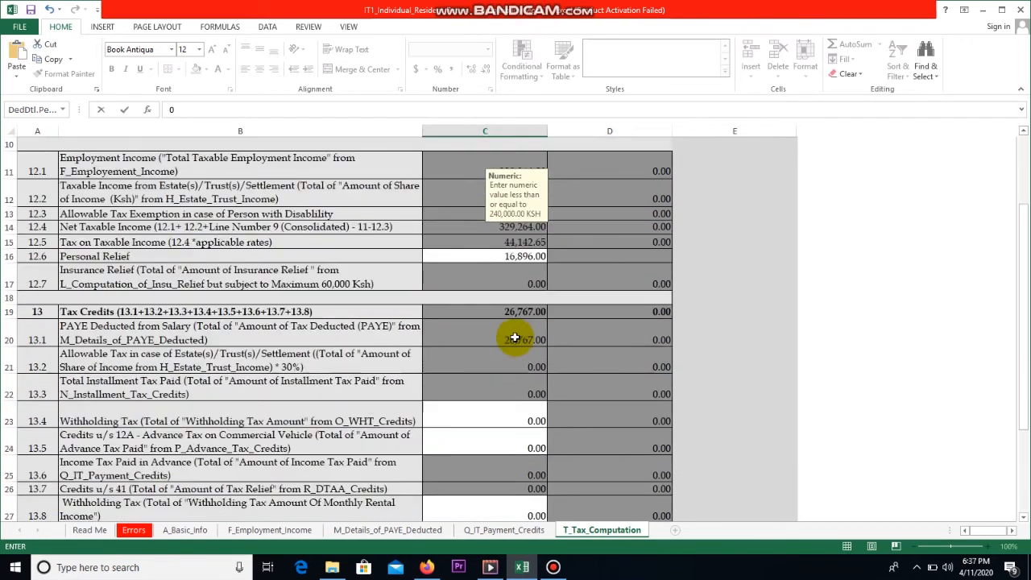
scroll(515, 337, "down", 1)
scroll(514, 337, "down", 1)
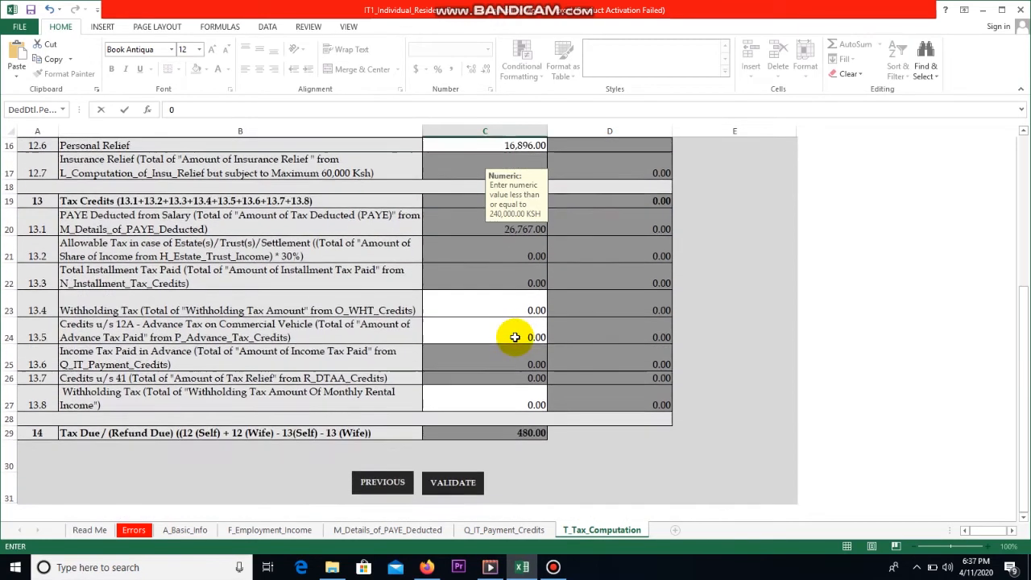
scroll(533, 352, "down", 1)
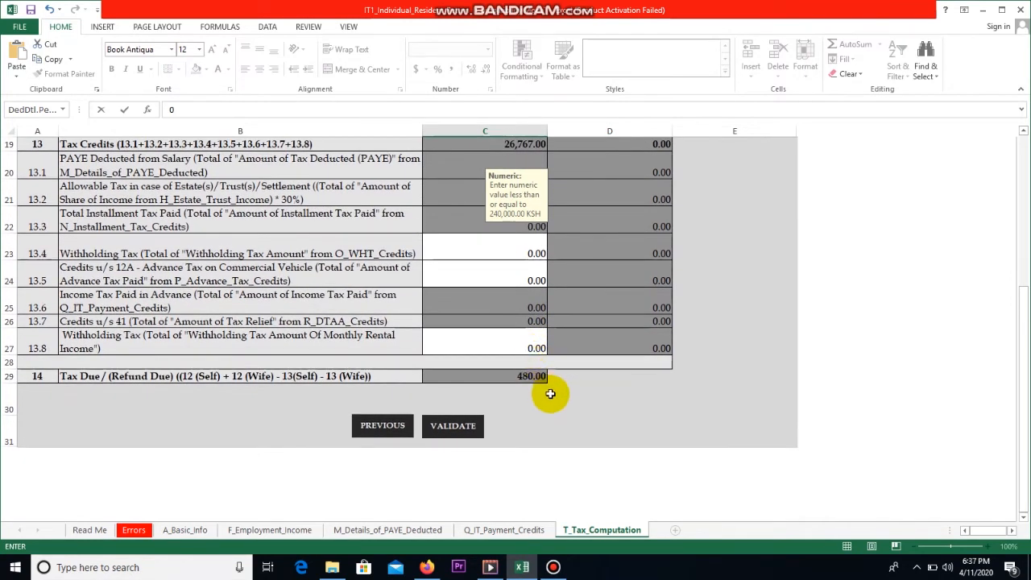
scroll(549, 389, "down", 1)
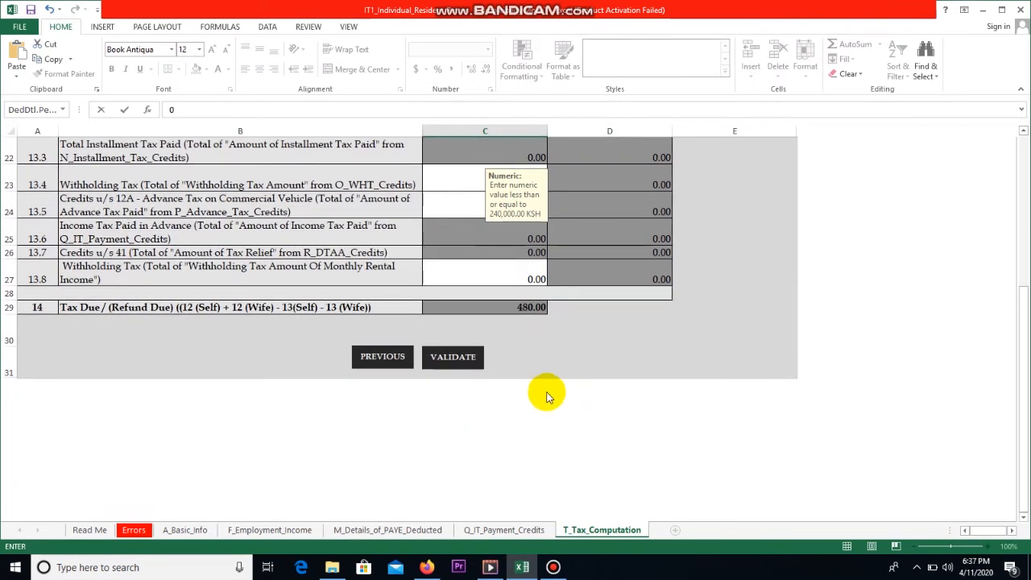
scroll(538, 393, "up", 2)
scroll(538, 393, "up", 3)
scroll(538, 393, "down", 4)
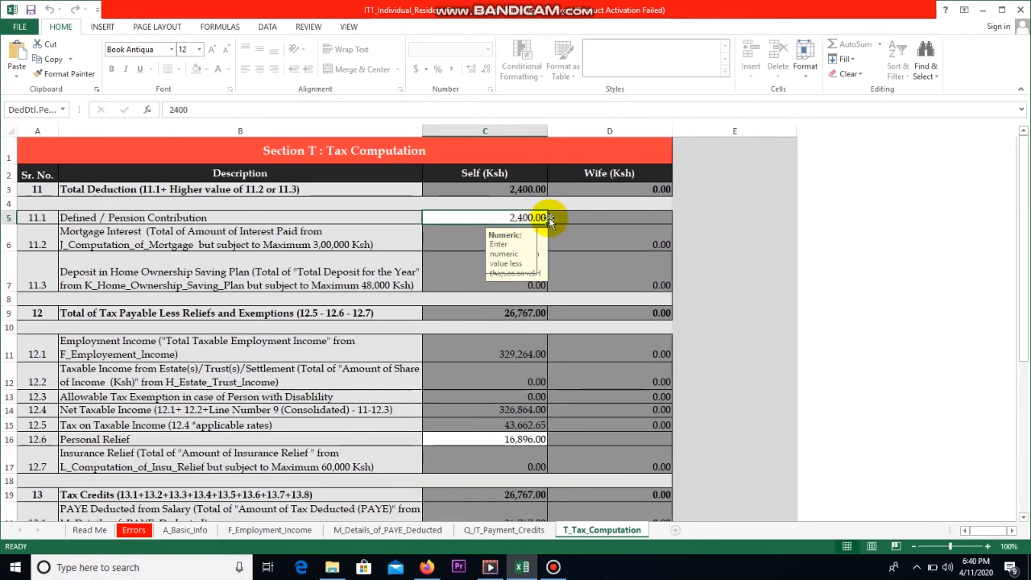
scroll(508, 319, "down", 2)
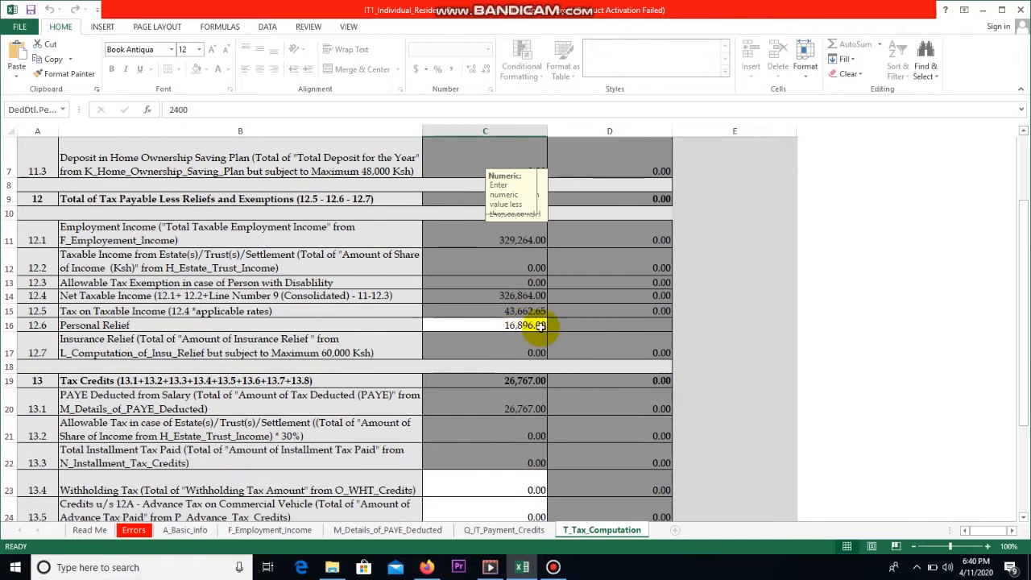
scroll(564, 329, "down", 5)
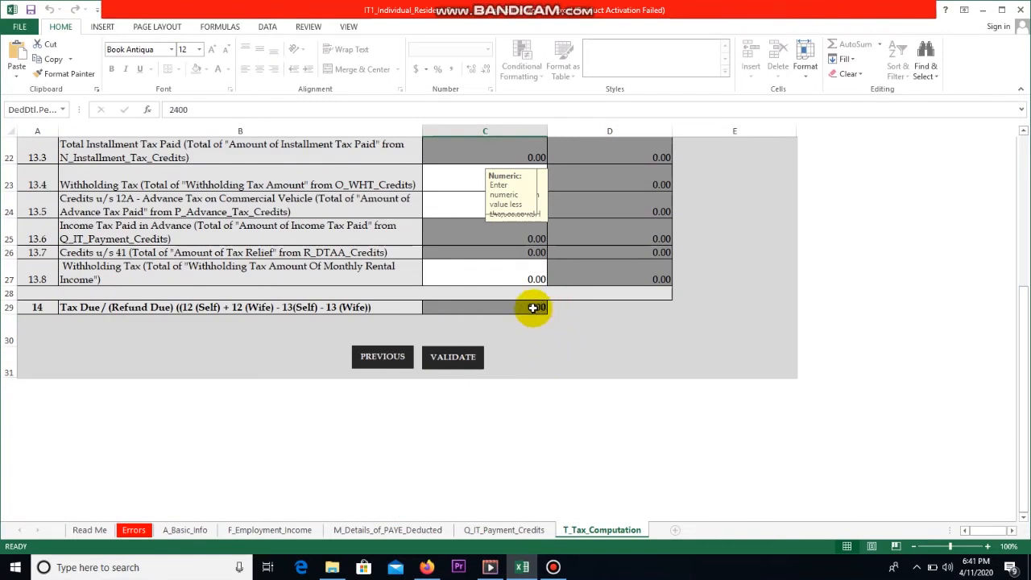
left_click(468, 358)
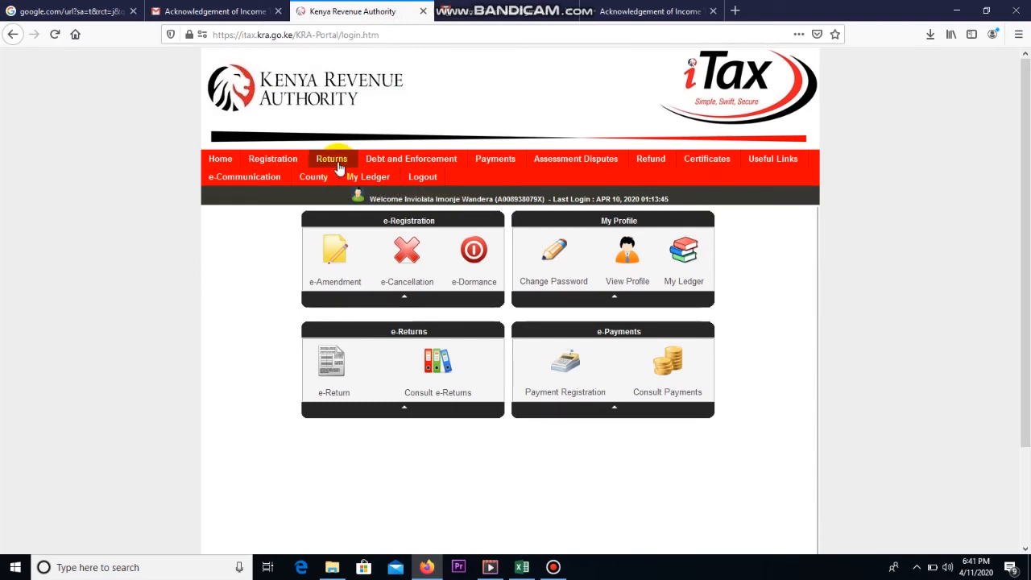
Step: Start filing an Income Tax - Resident Individual return on iTax and dismiss the period notice
mouse_move(338, 167)
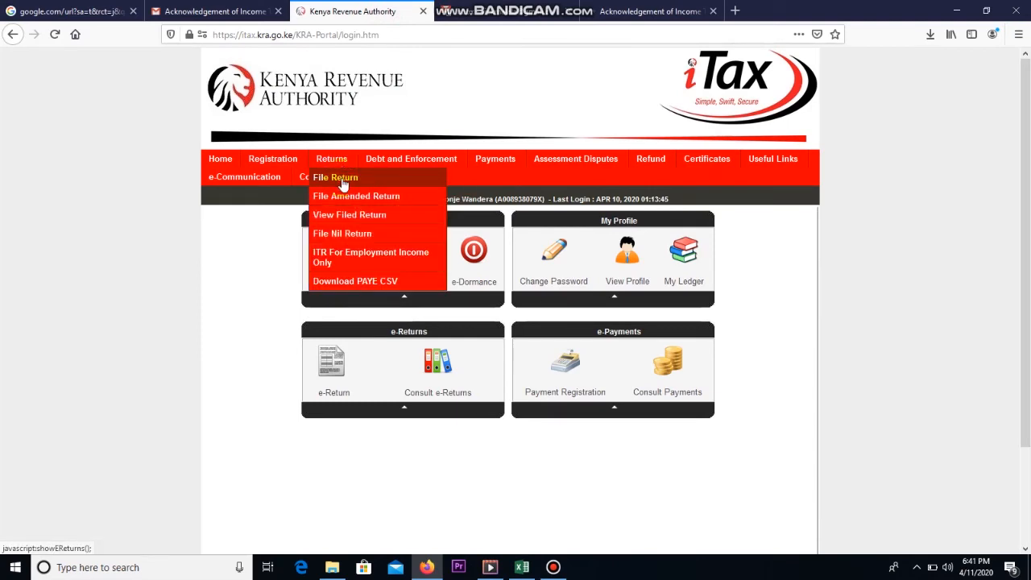
left_click(343, 179)
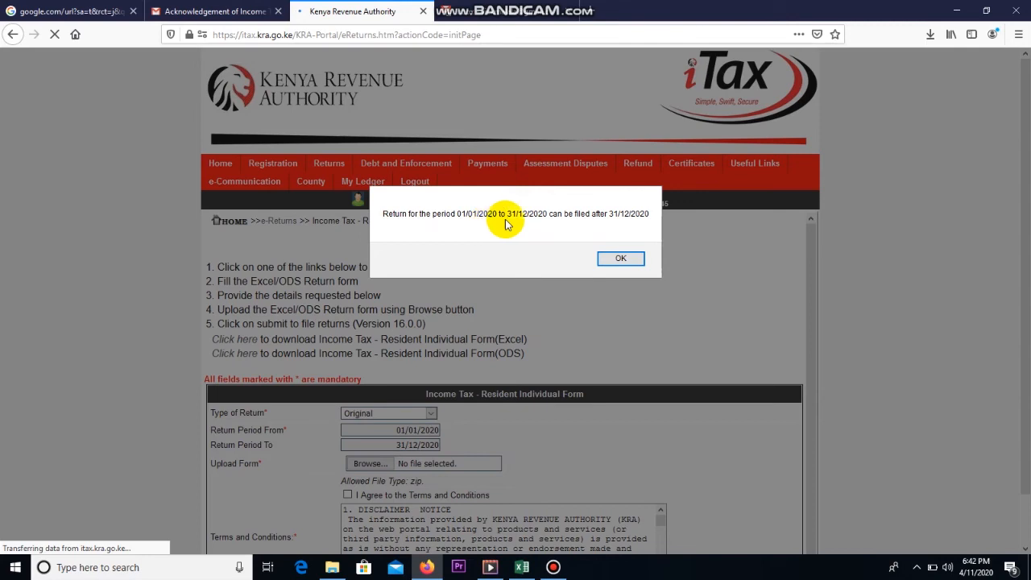
left_click(619, 258)
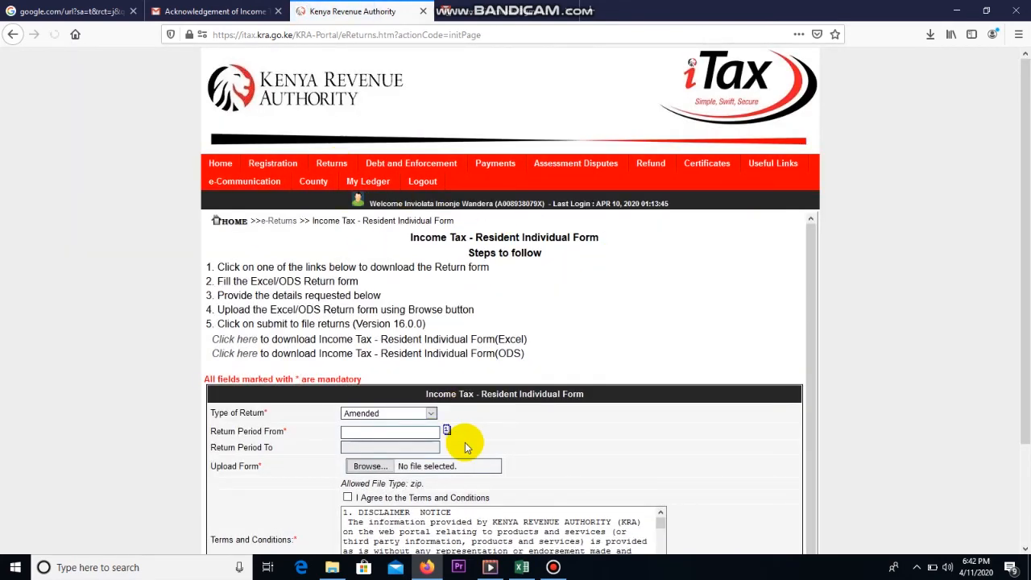
Step: Reopen the Income Tax - Resident Individual return form and dismiss the filing-period notice again
scroll(455, 435, "down", 1)
left_click(448, 412)
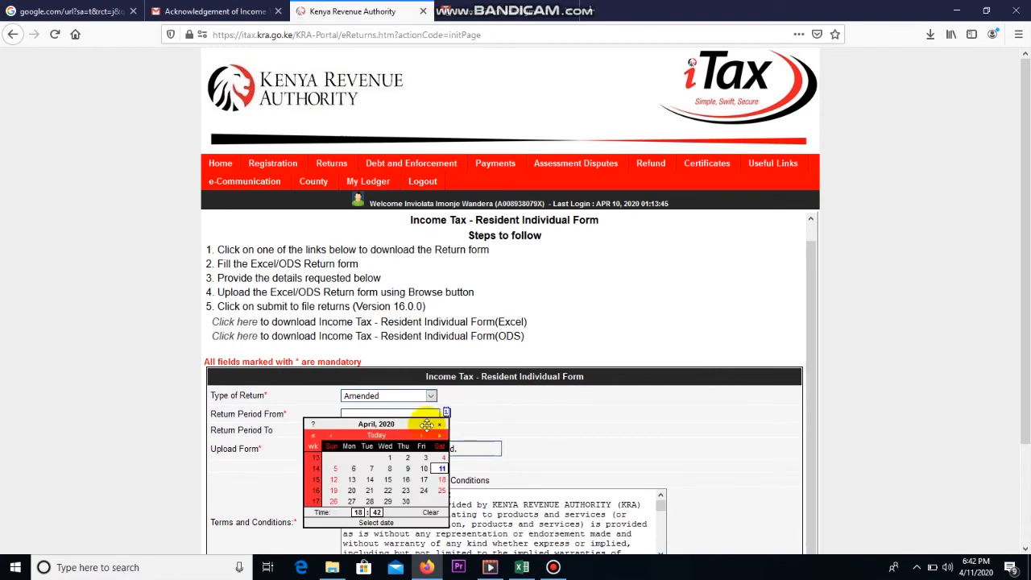
left_click(511, 418)
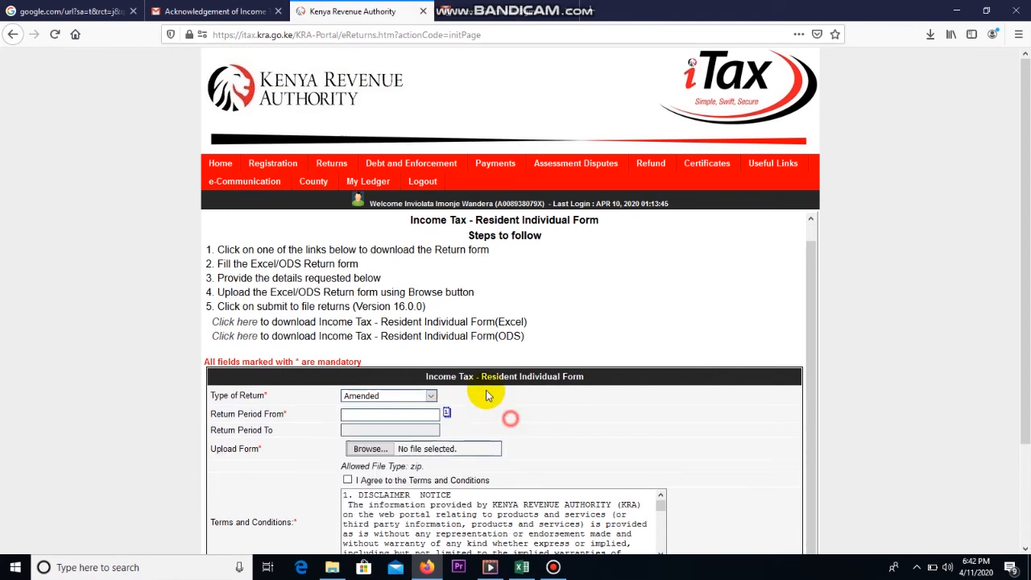
left_click(346, 198)
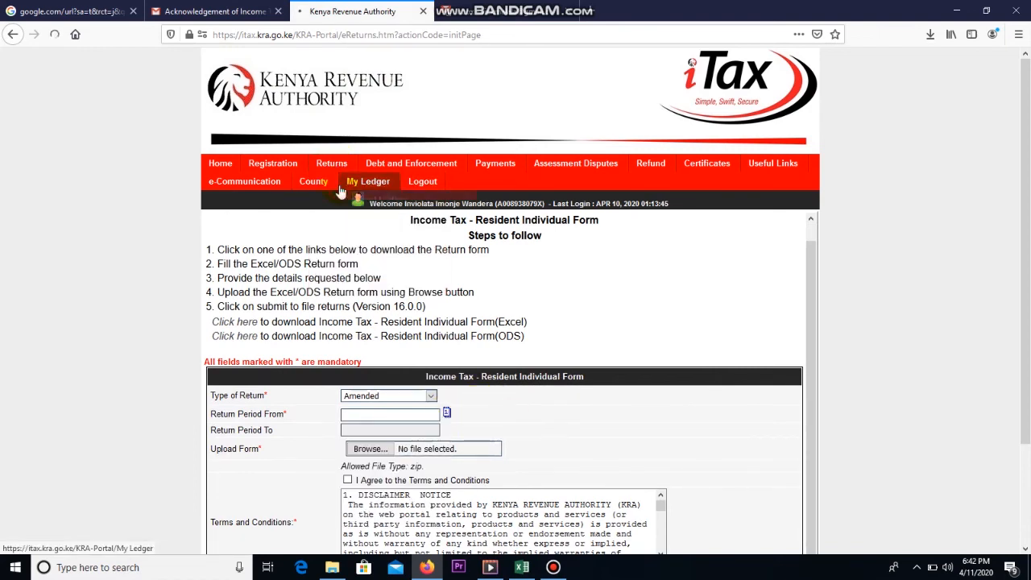
left_click(525, 309)
left_click(524, 339)
left_click(527, 338)
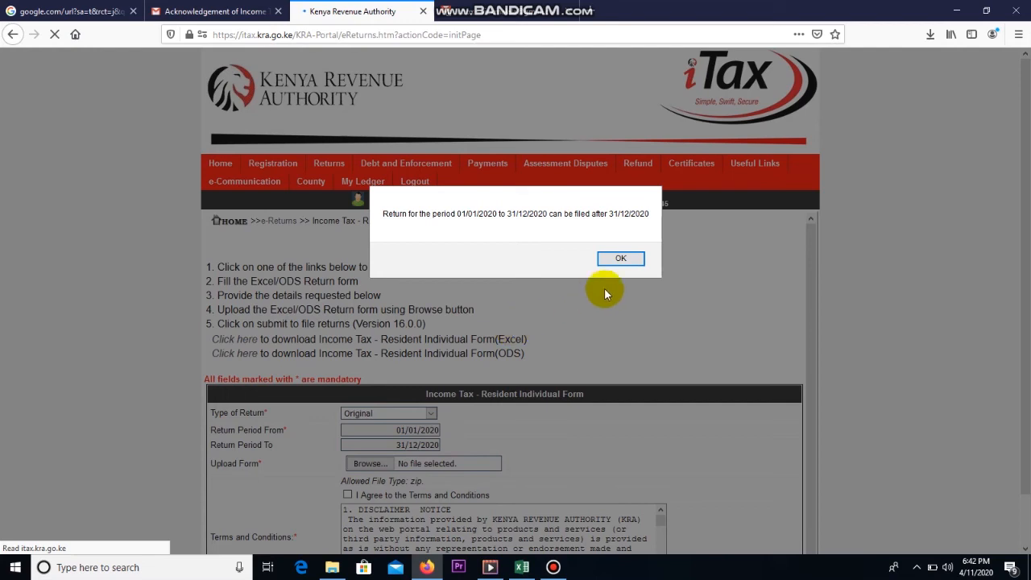
left_click(621, 260)
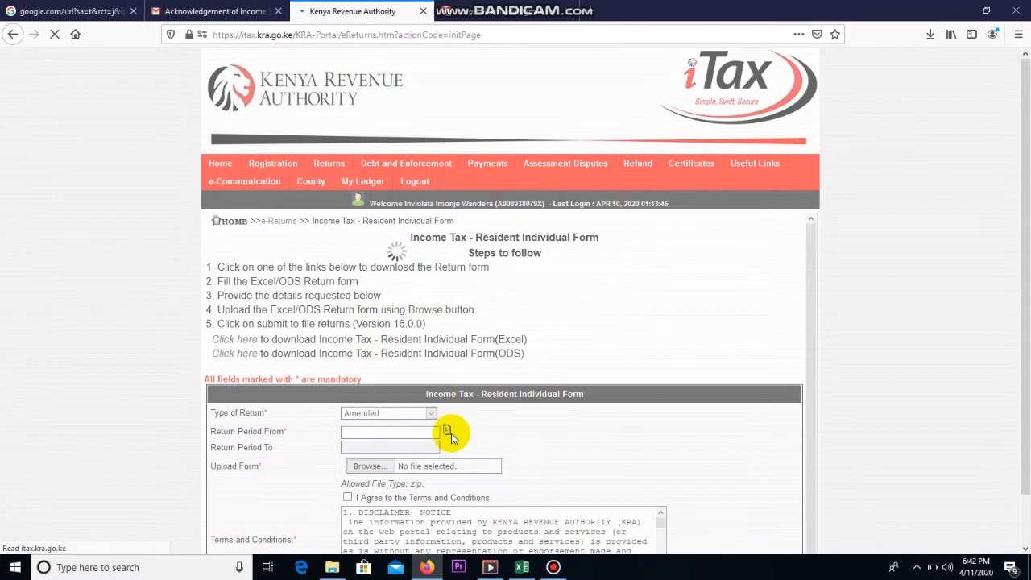
Step: Set the return period start to 01/01/2019, giving an end date of 31/12/2019
left_click(446, 430)
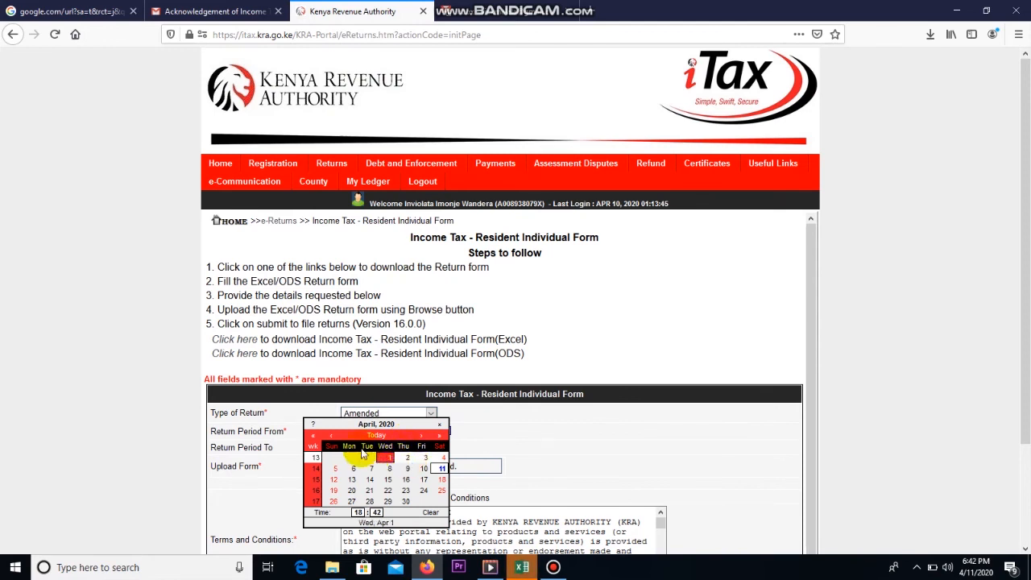
left_click(314, 435)
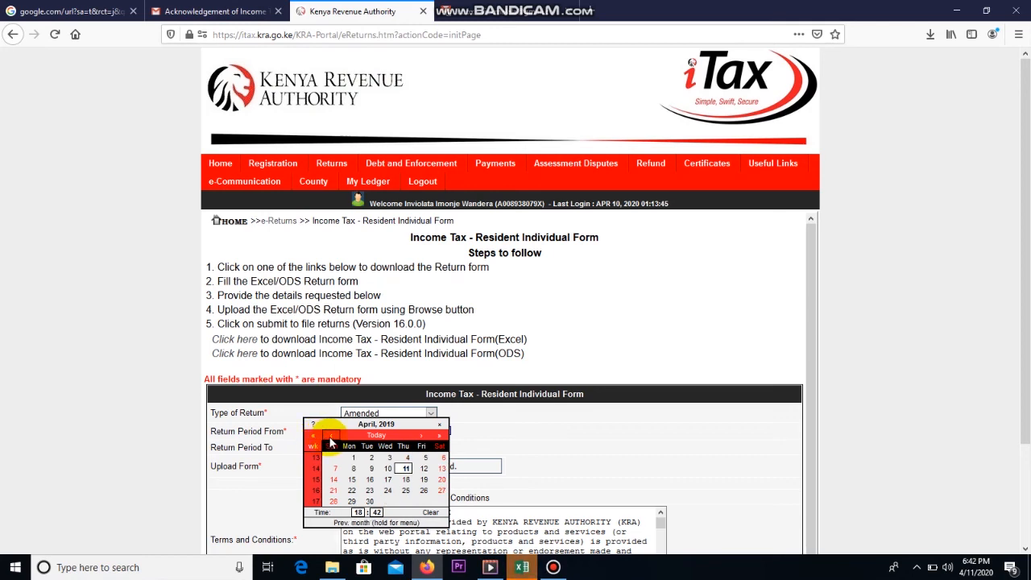
left_click(330, 437)
left_click(330, 437)
left_click(330, 436)
left_click(331, 437)
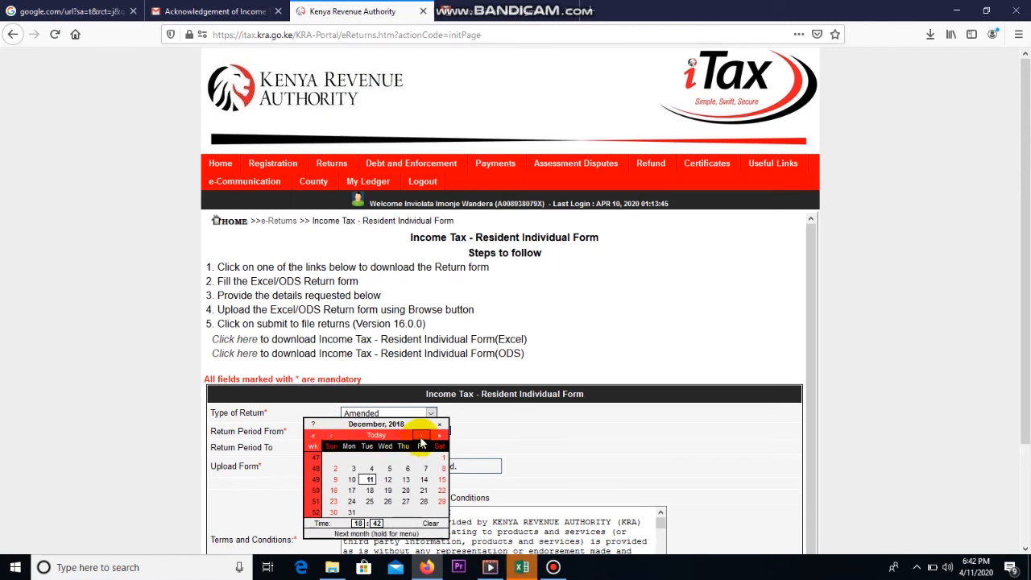
left_click(420, 436)
left_click(367, 457)
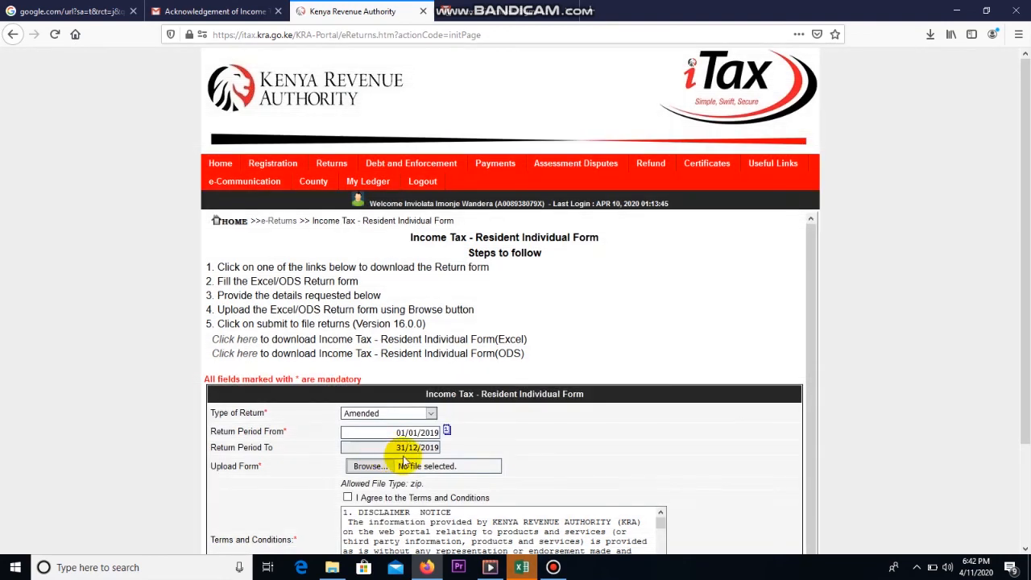
left_click(522, 567)
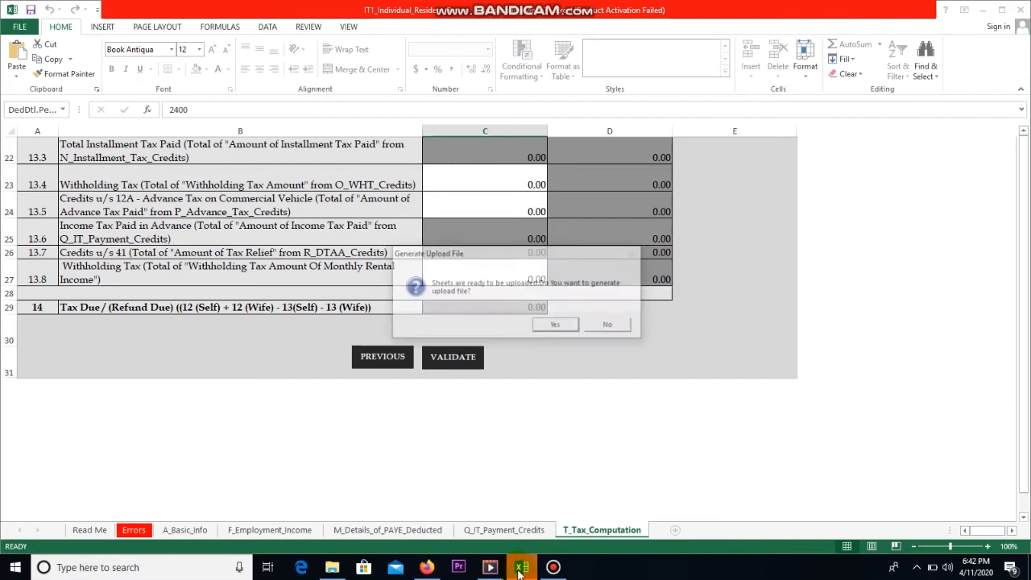
Step: Generate the return's upload zip file in the Documents folder from Excel
left_click(553, 324)
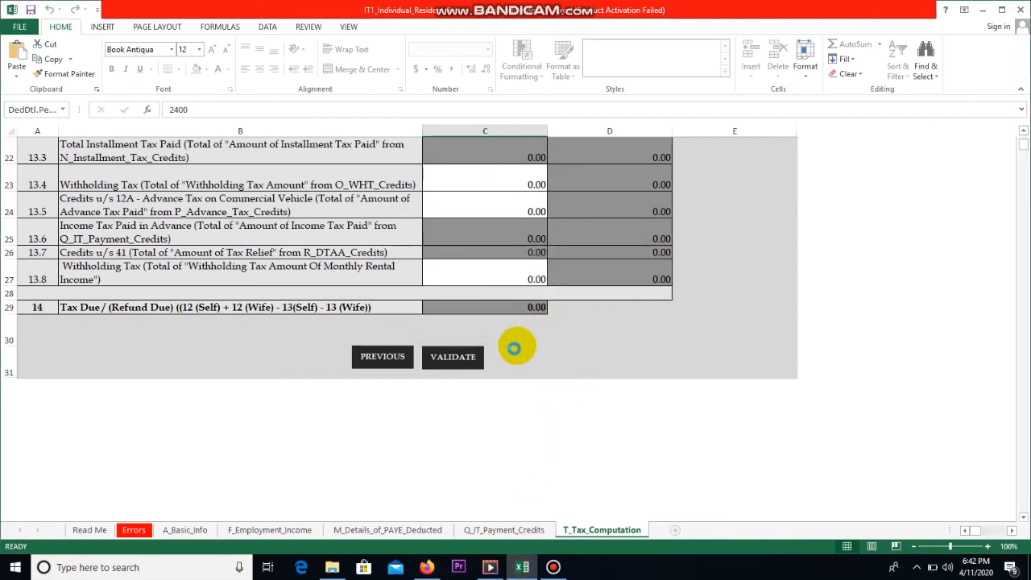
left_click(610, 326)
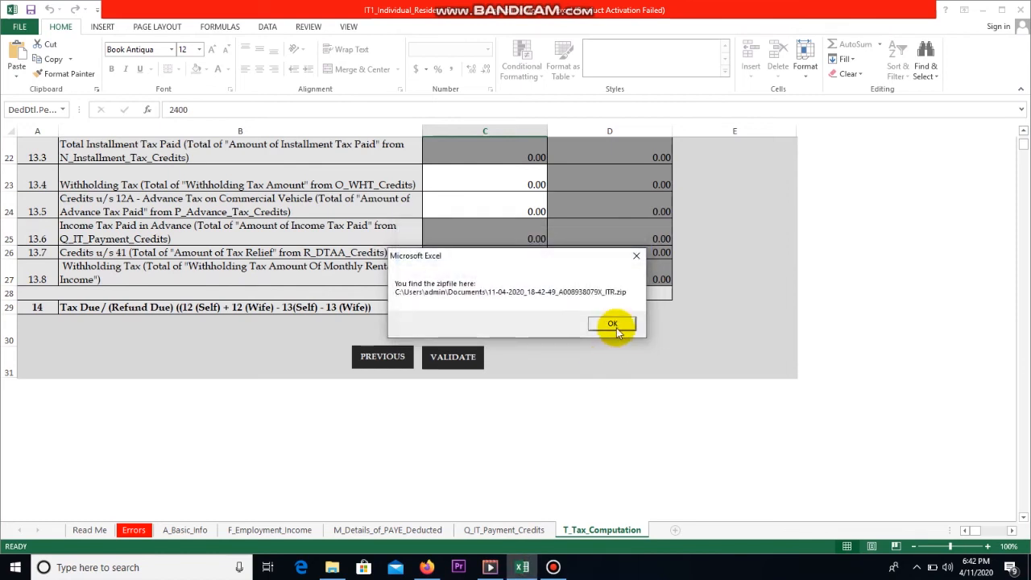
left_click(613, 323)
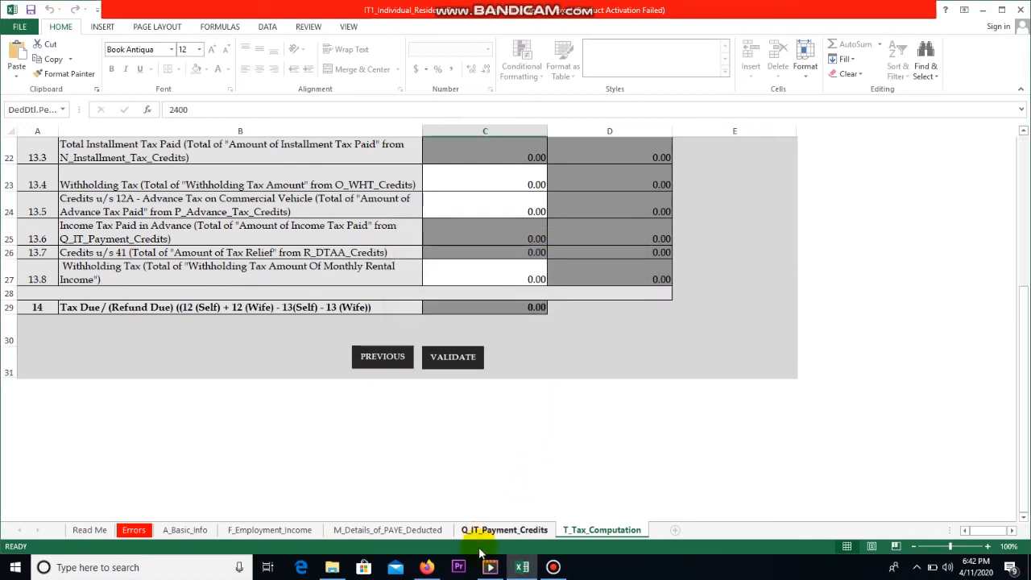
left_click(429, 567)
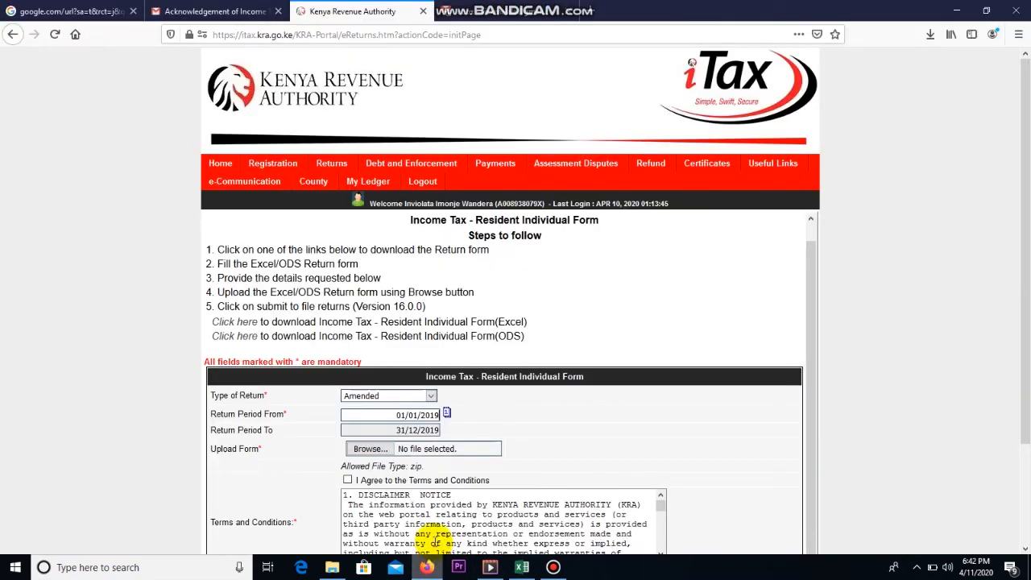
Step: Agree to the terms, attach the generated ITR zip from Documents, and submit the return
scroll(355, 362, "down", 3)
left_click(348, 358)
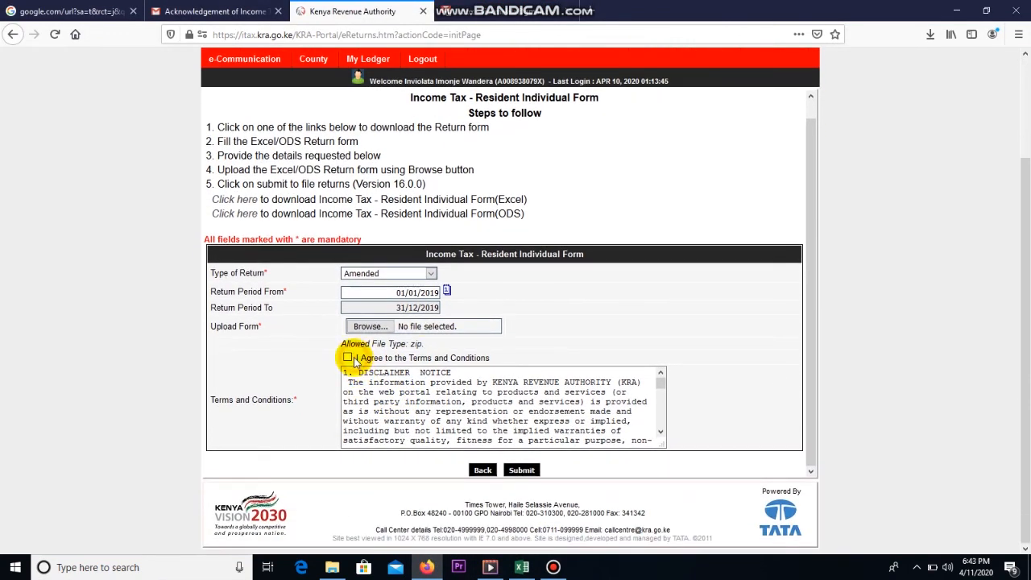
left_click(370, 327)
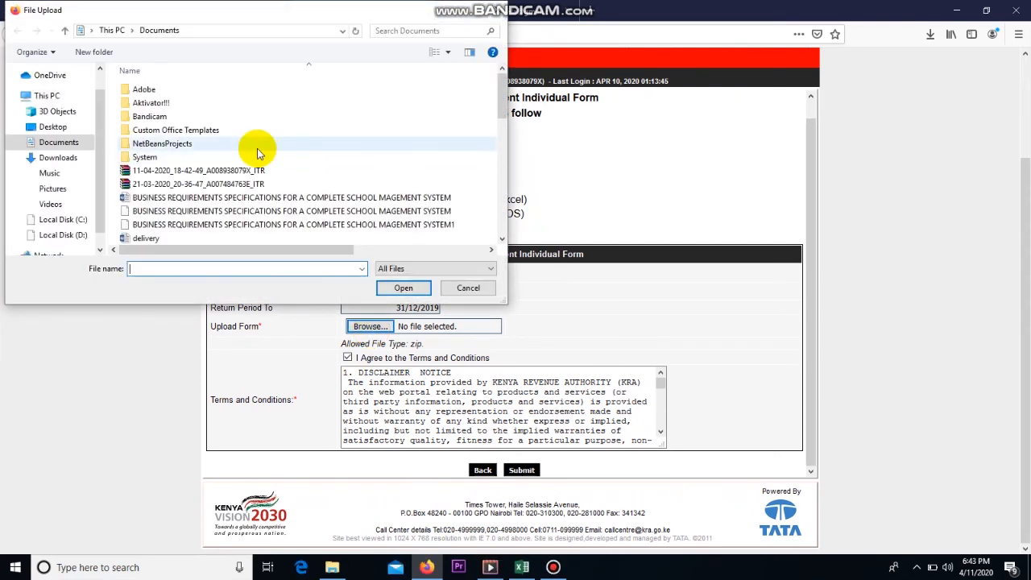
left_click(262, 171)
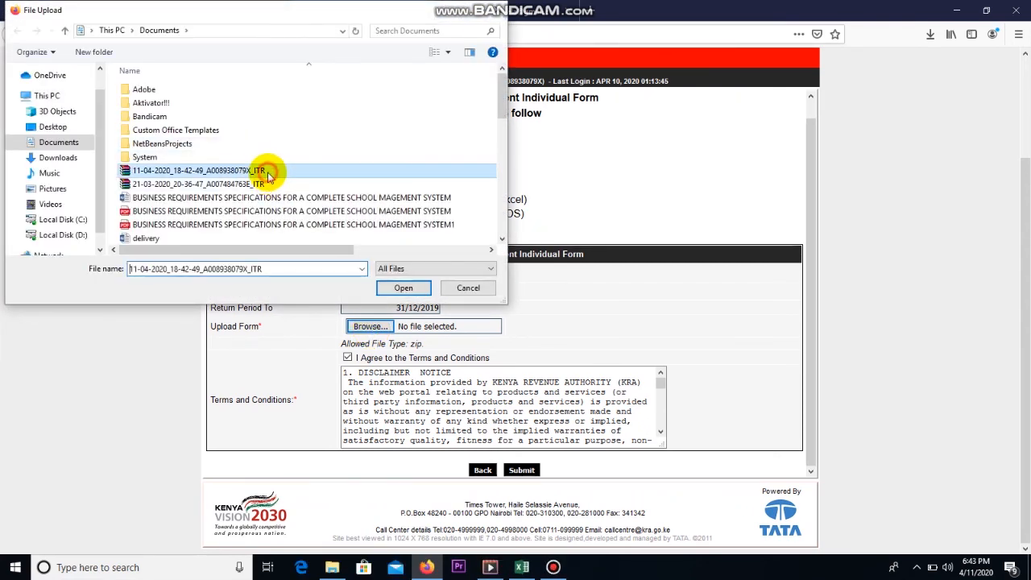
left_click(402, 289)
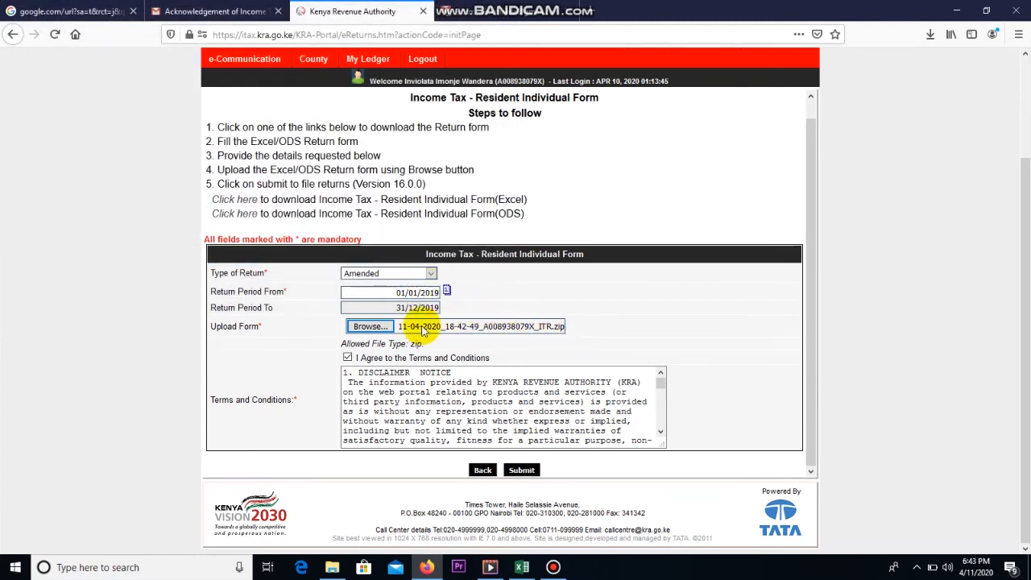
left_click(521, 469)
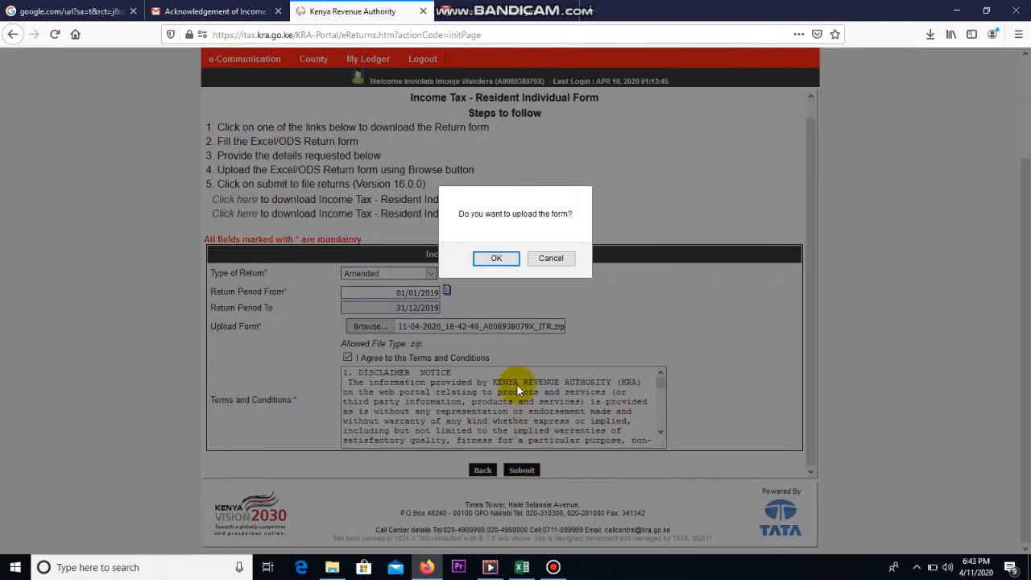
left_click(499, 259)
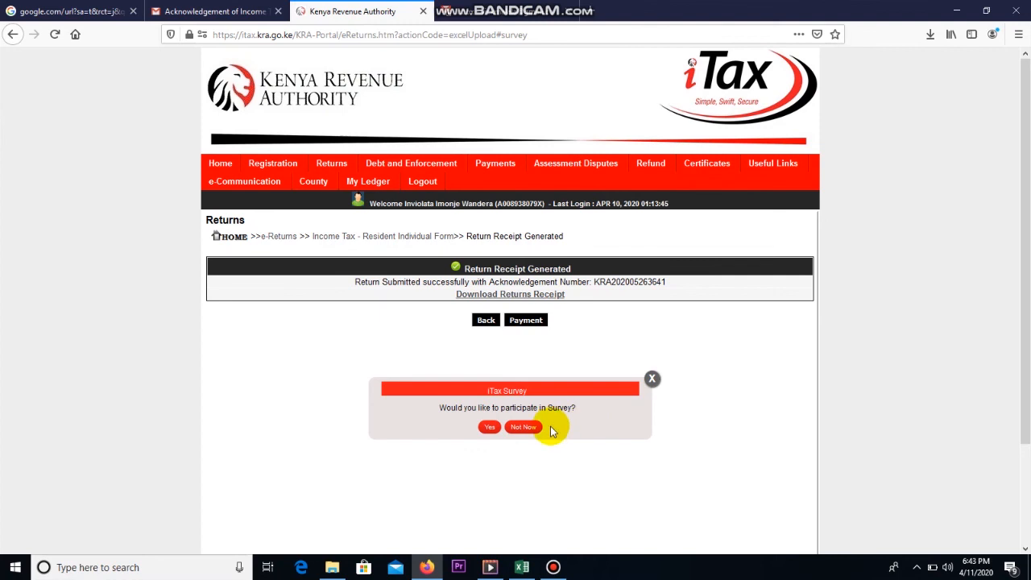
Step: Decline the iTax survey and save the returns receipt PDF to disk
left_click(524, 427)
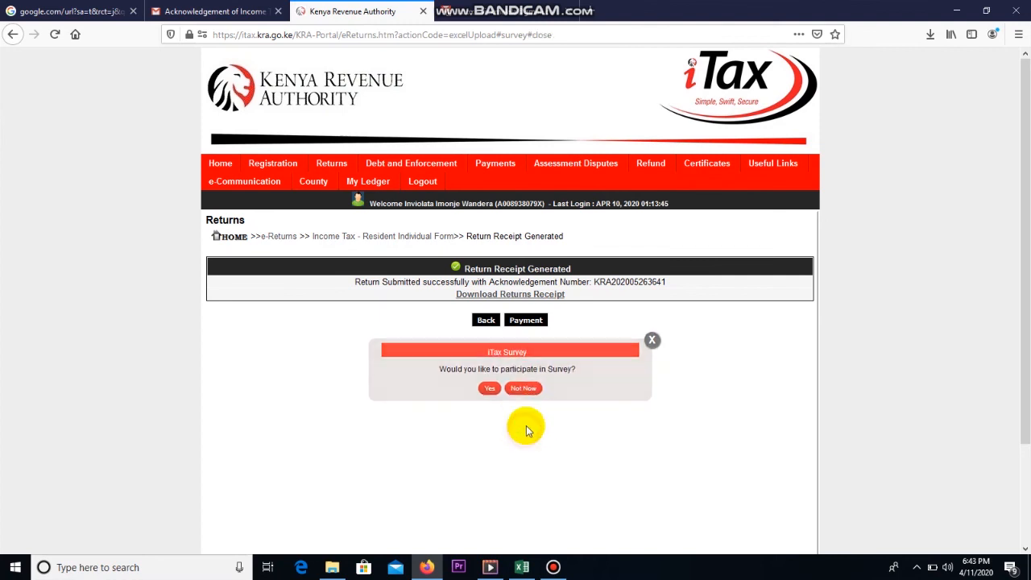
left_click(515, 294)
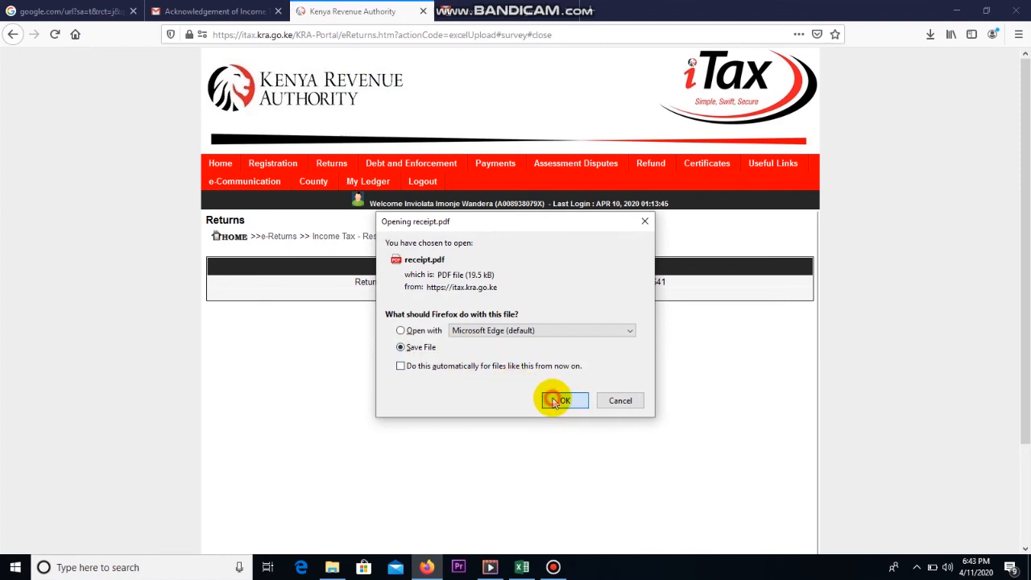
left_click(552, 398)
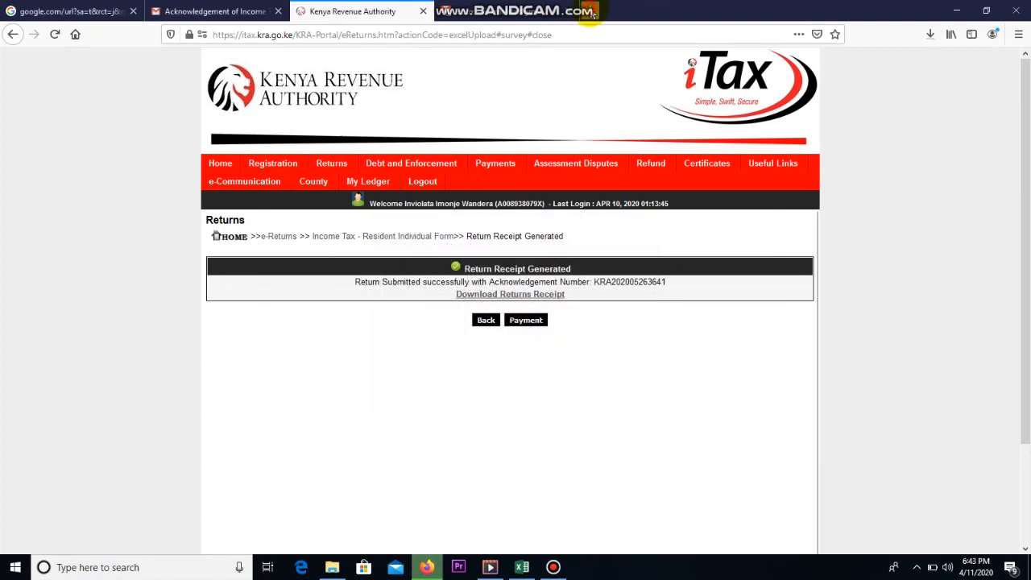
left_click(589, 10)
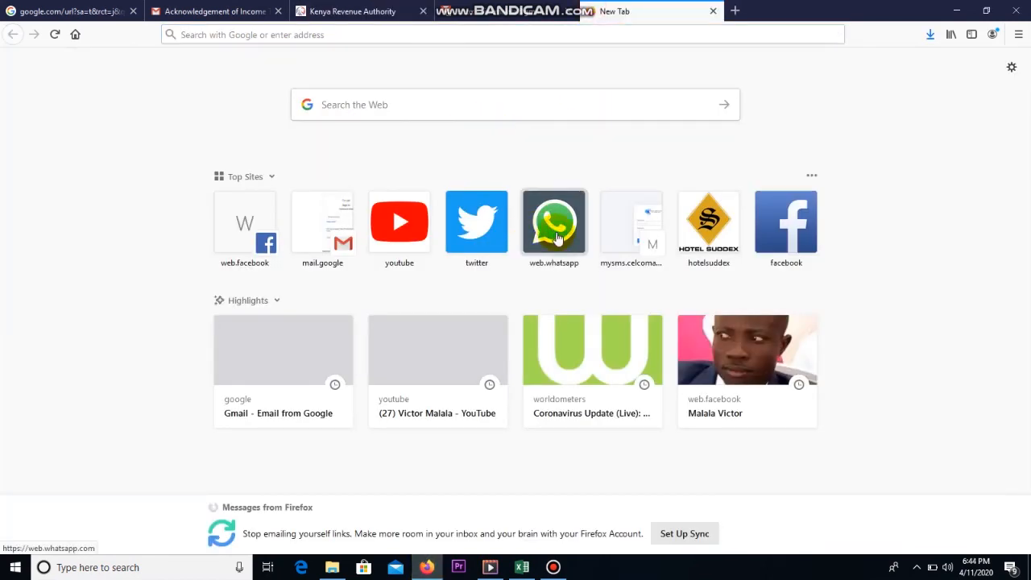
Step: Load WhatsApp Web in the new tab and confirm receipt(3).pdf finished downloading
left_click(555, 233)
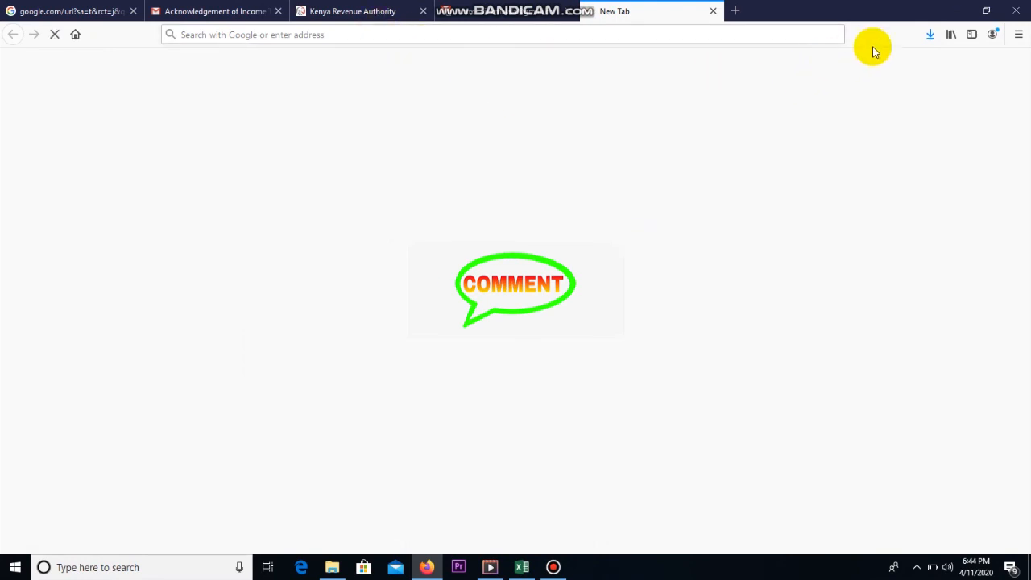
left_click(930, 34)
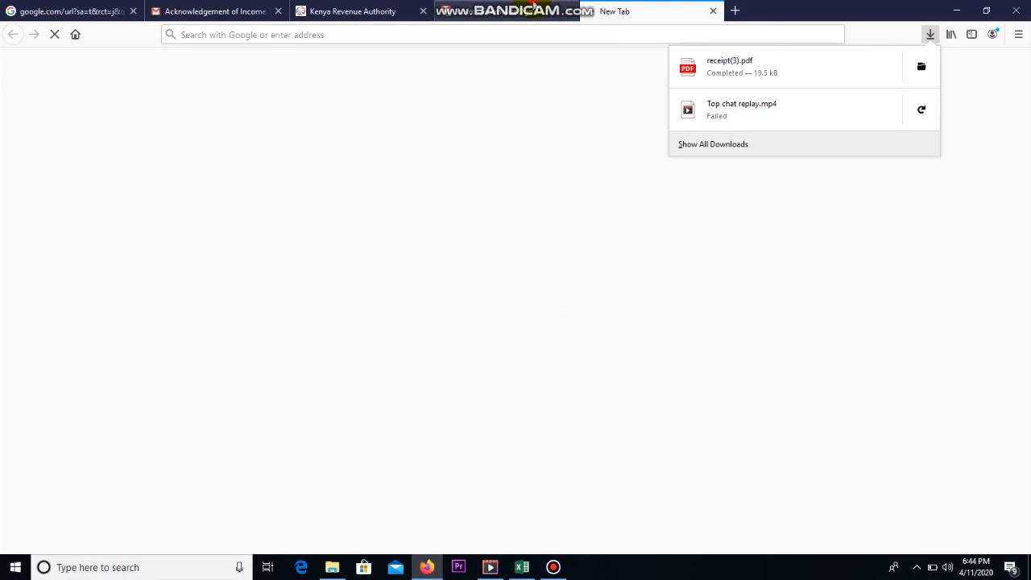
left_click(562, 8)
left_click(627, 7)
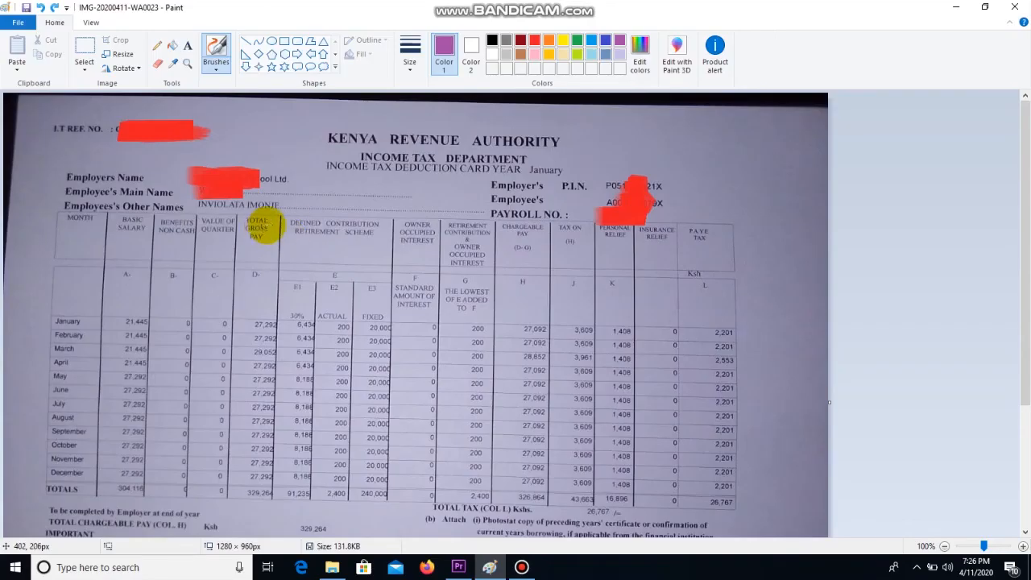